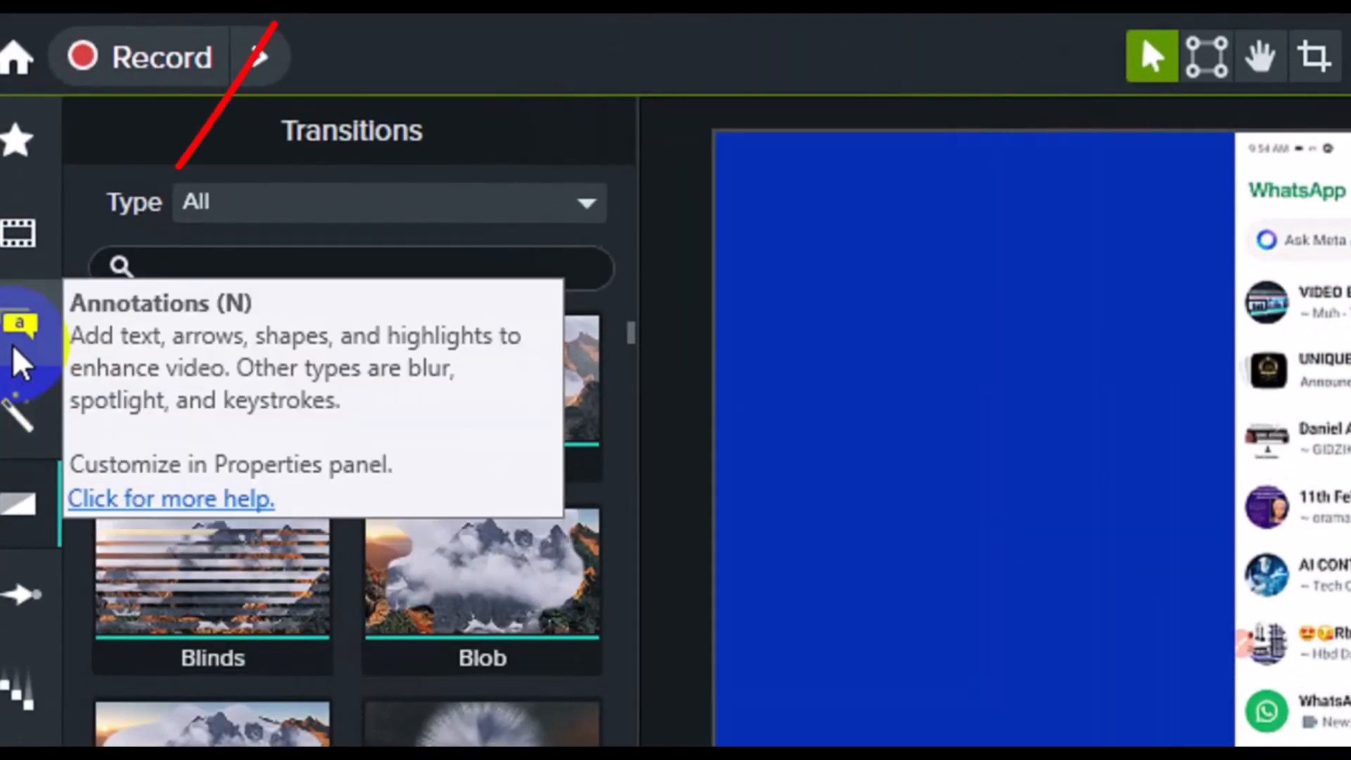
- Add a Blur annotation to Track 2, starting at about 0:01:24 over the WhatsApp chat list recording
click(14, 351)
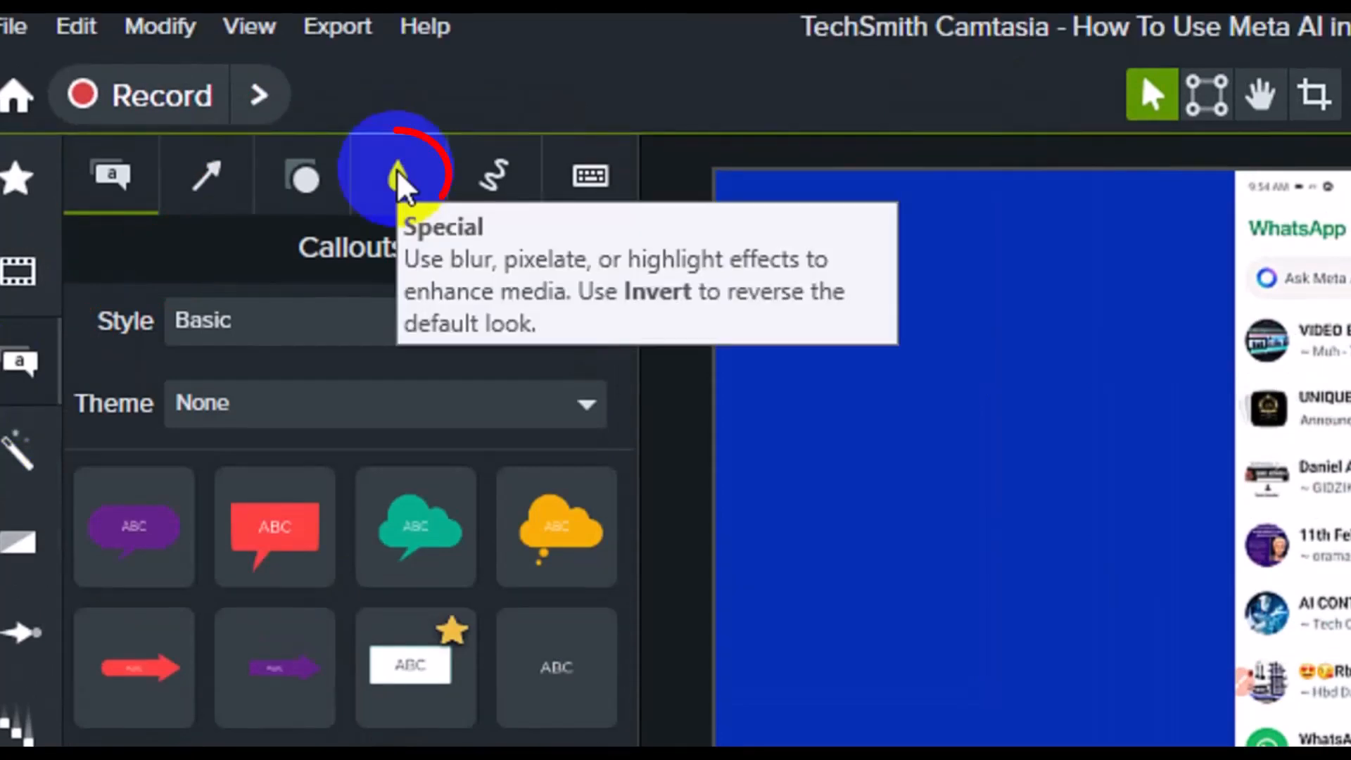
click(401, 184)
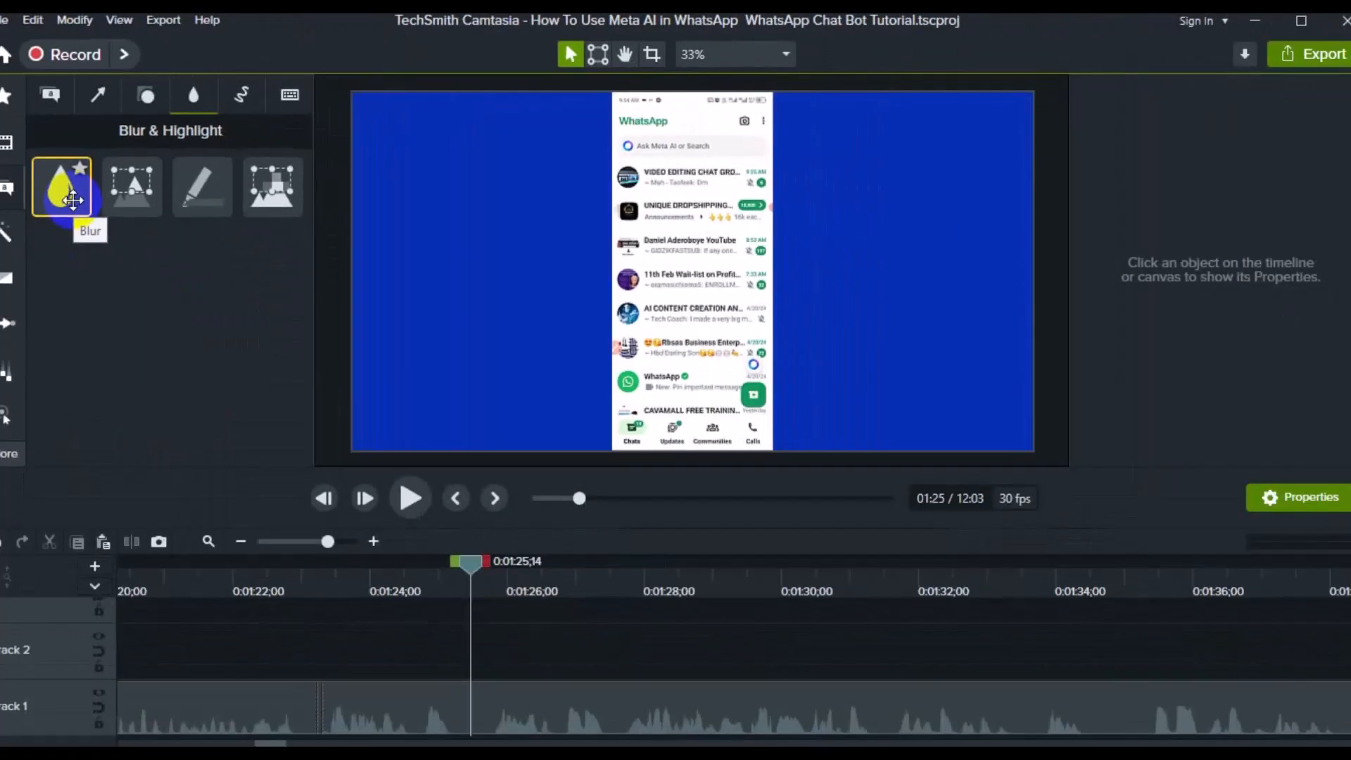
drag(73, 200, 371, 646)
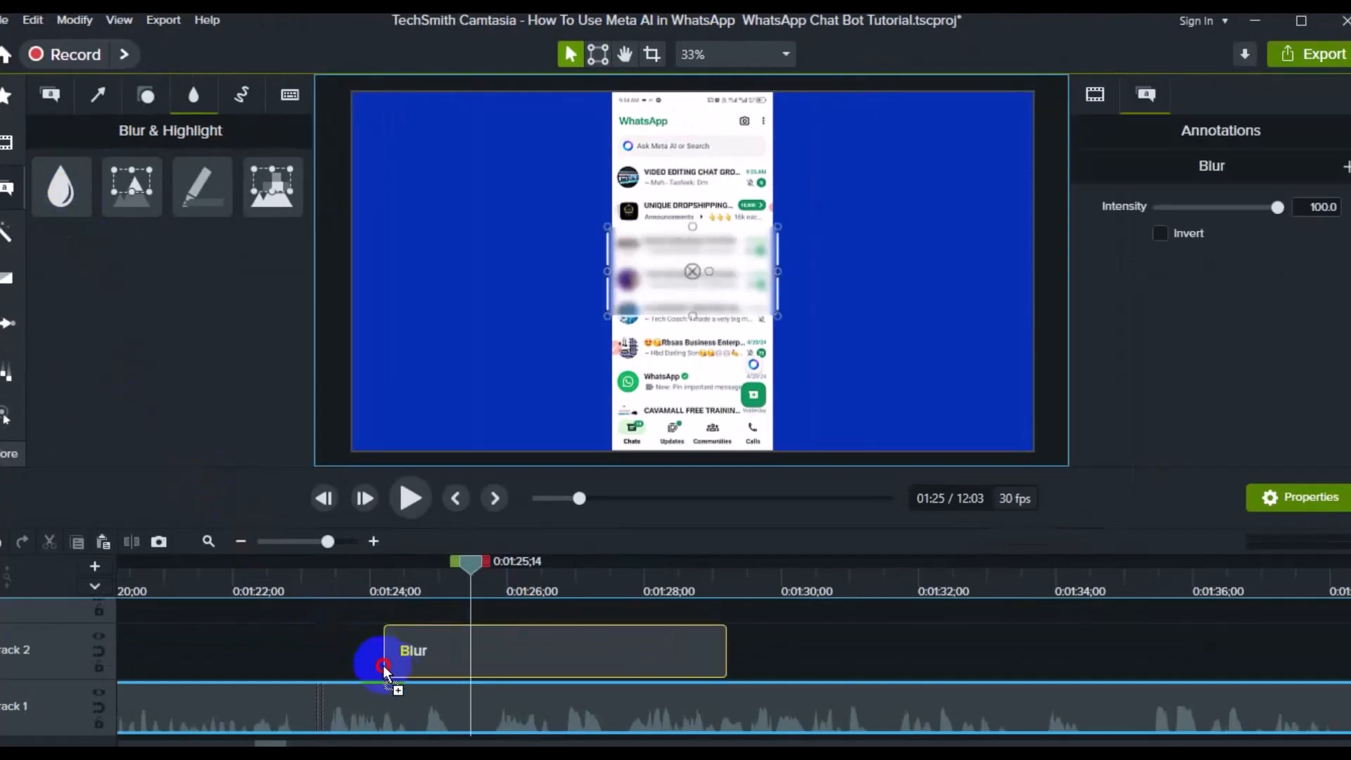
drag(382, 664, 383, 665)
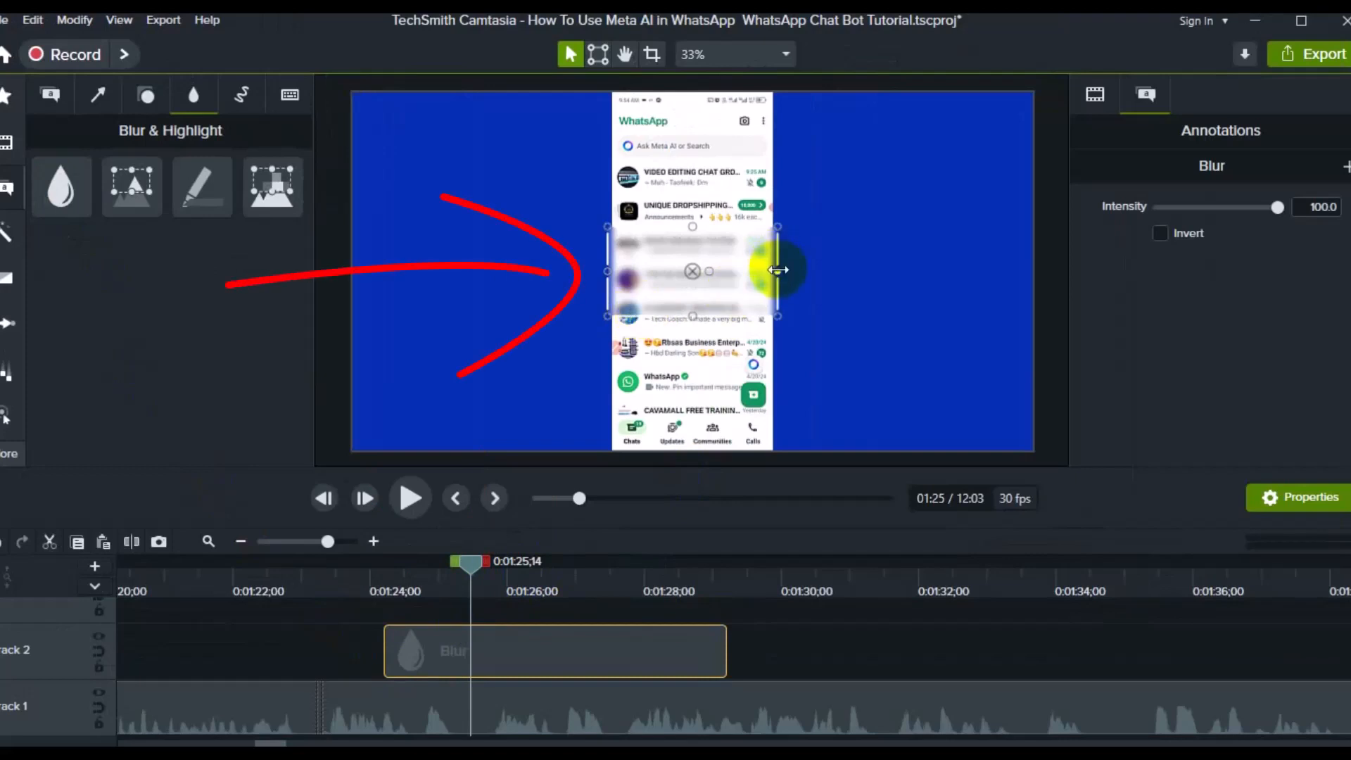
- Resize the blur area to cover the profile pictures and most of the contact names, from the first chat down to the last
drag(777, 270, 710, 284)
key(Right)
key(Right)
key(Right)
key(Right)
key(Right)
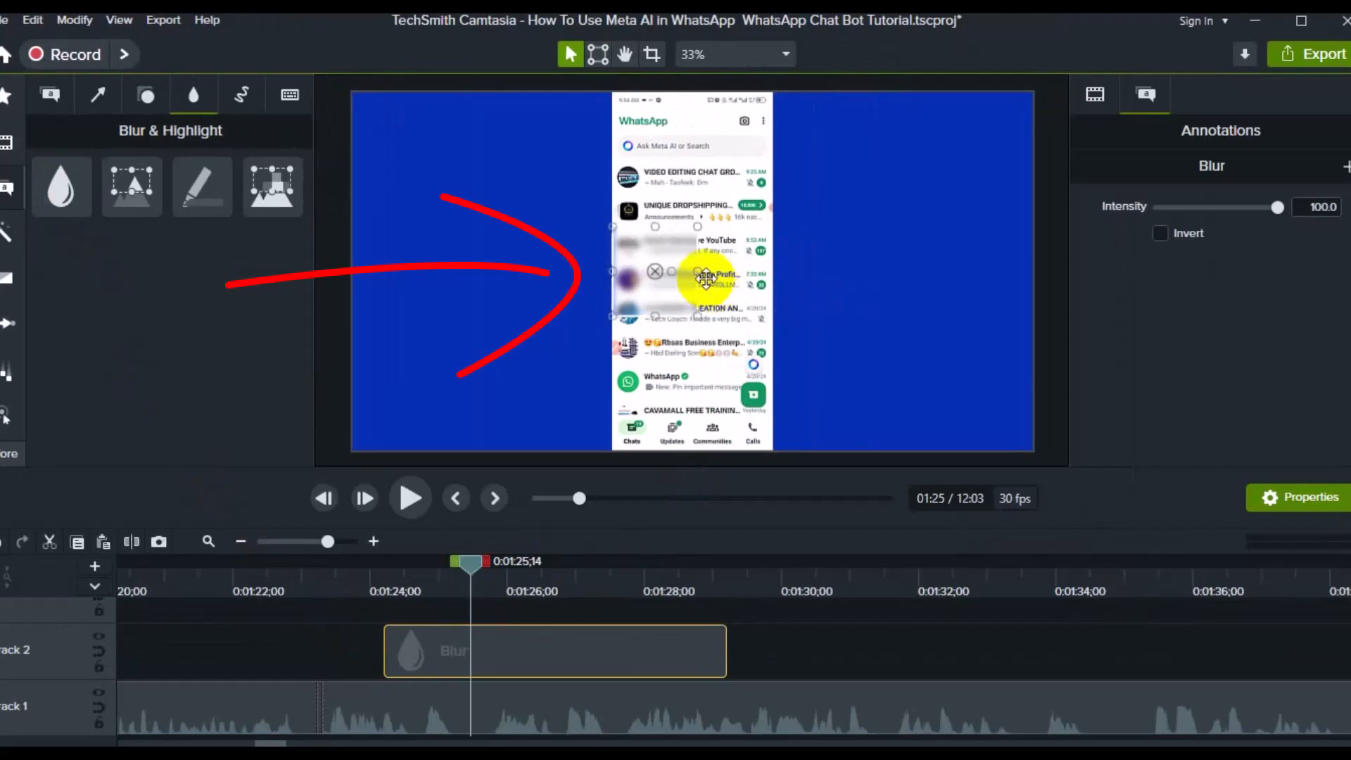
click(660, 355)
click(655, 315)
drag(655, 315, 657, 422)
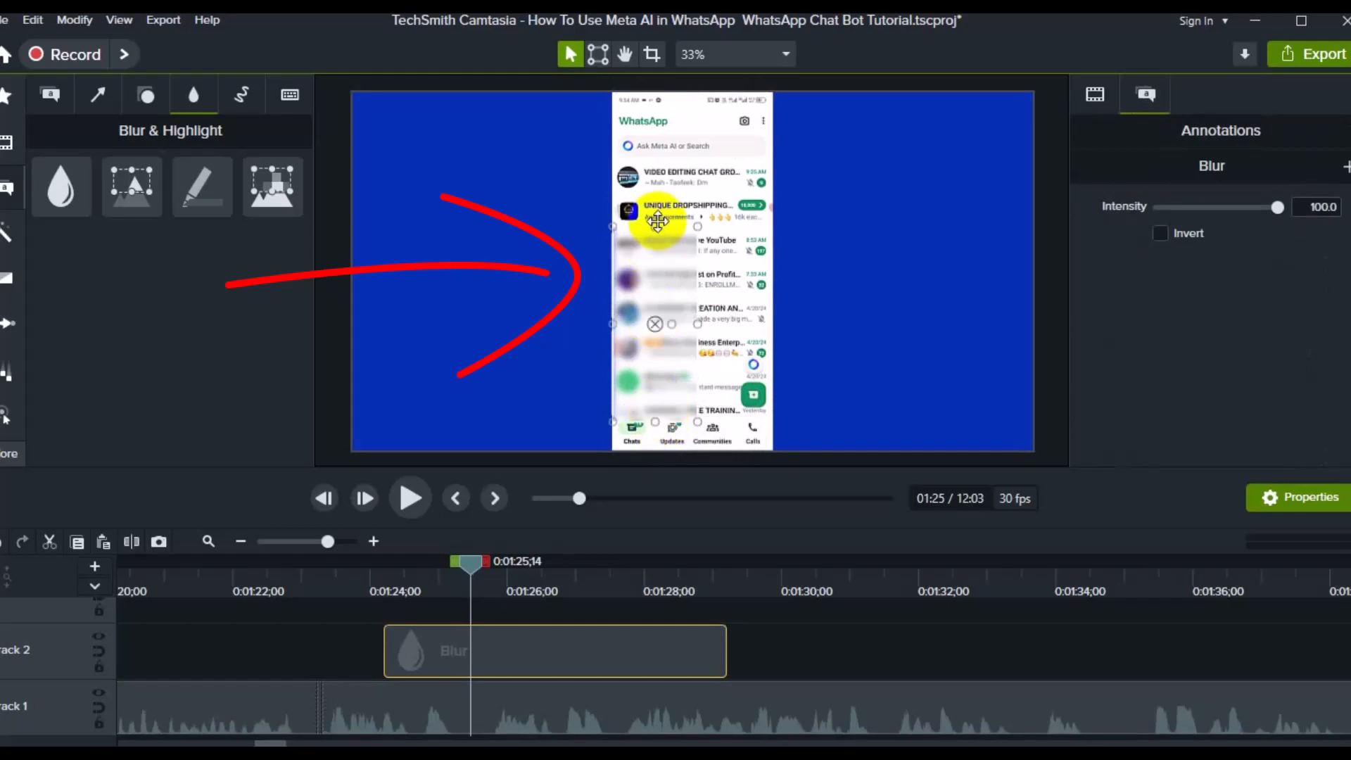
drag(655, 226, 655, 159)
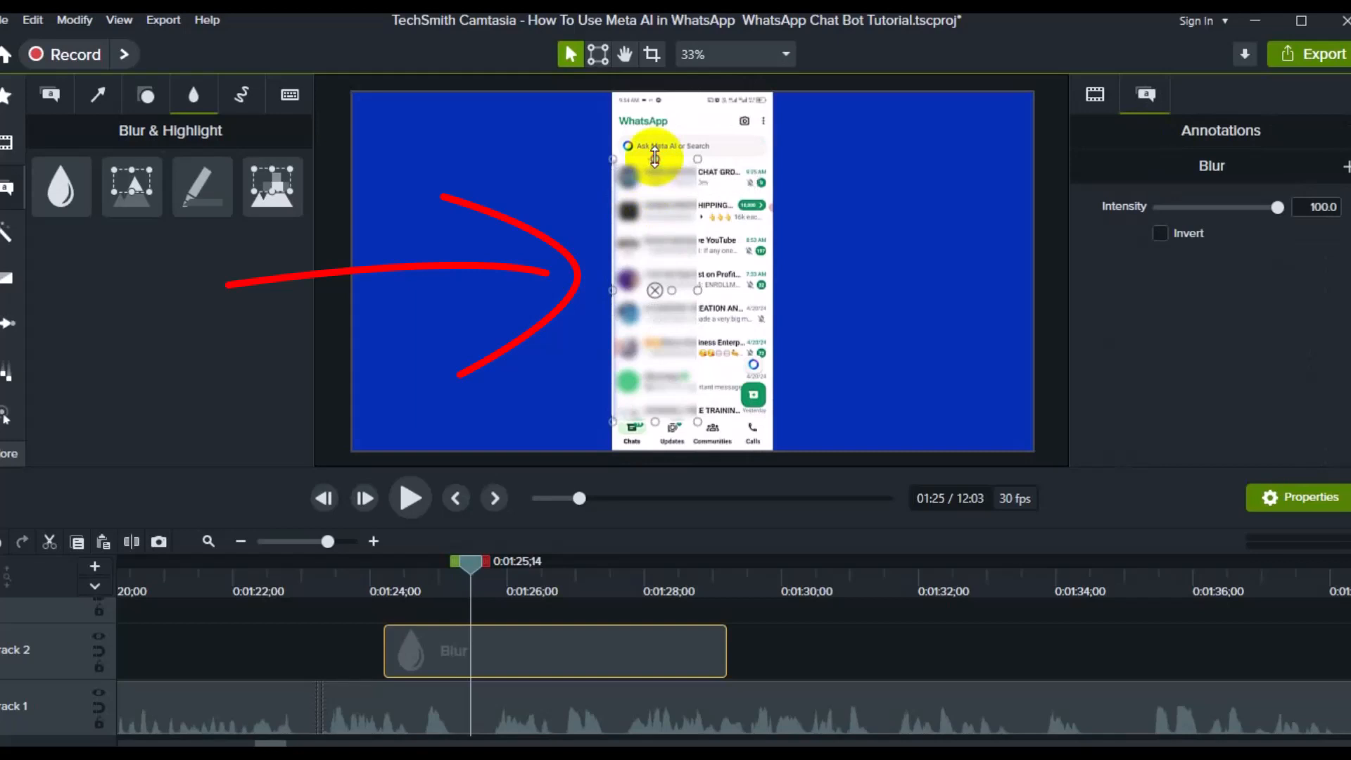
drag(699, 291, 720, 292)
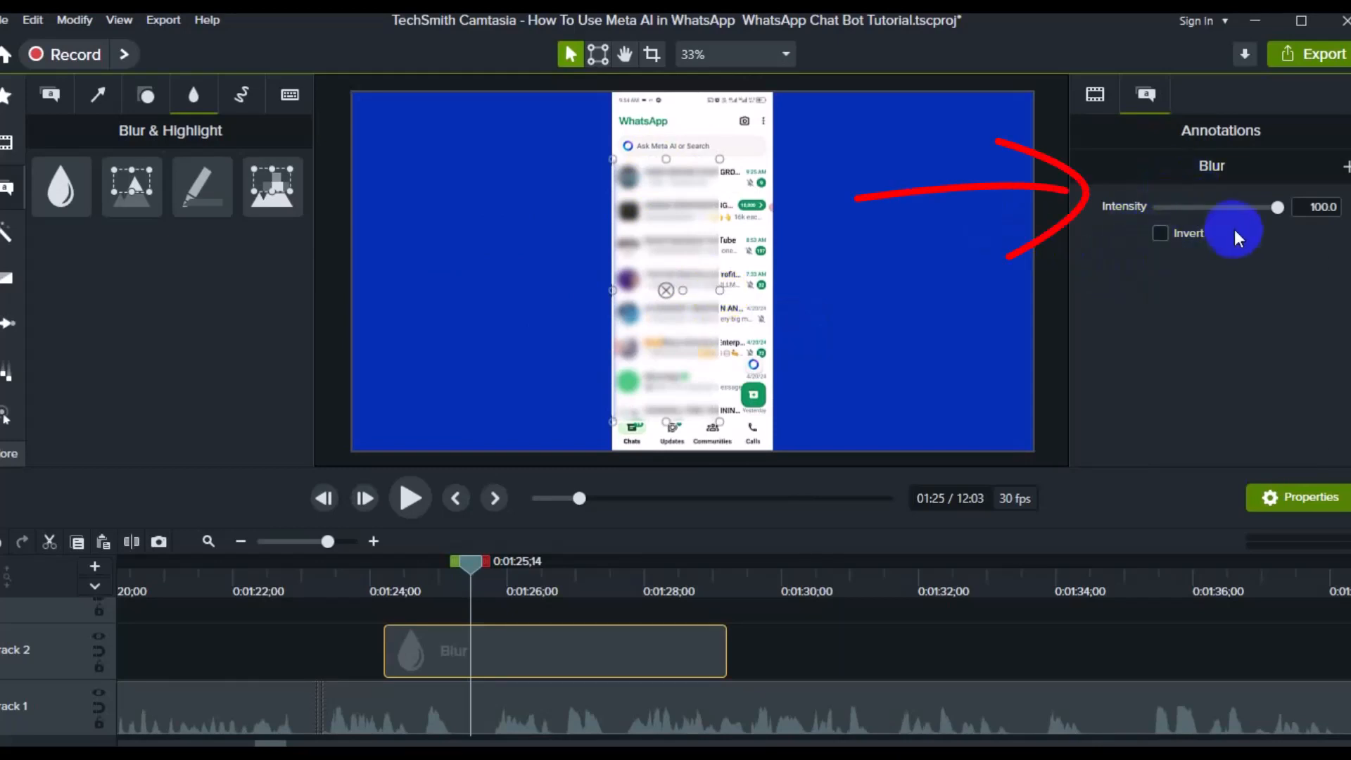
- Try weaker blur intensities down to 41.5 and the inverted blur, restoring intensity 100 with Invert off
drag(1277, 208, 1280, 209)
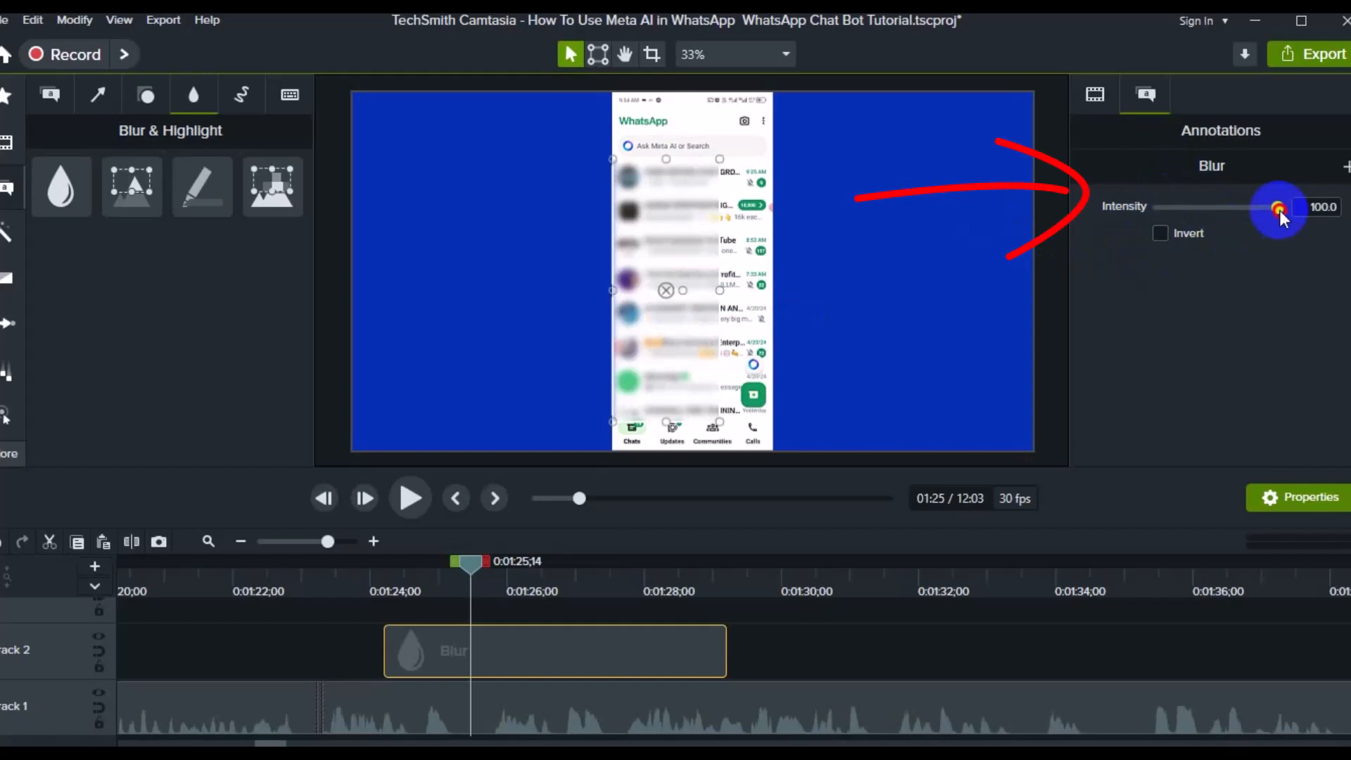
drag(1279, 210, 1218, 222)
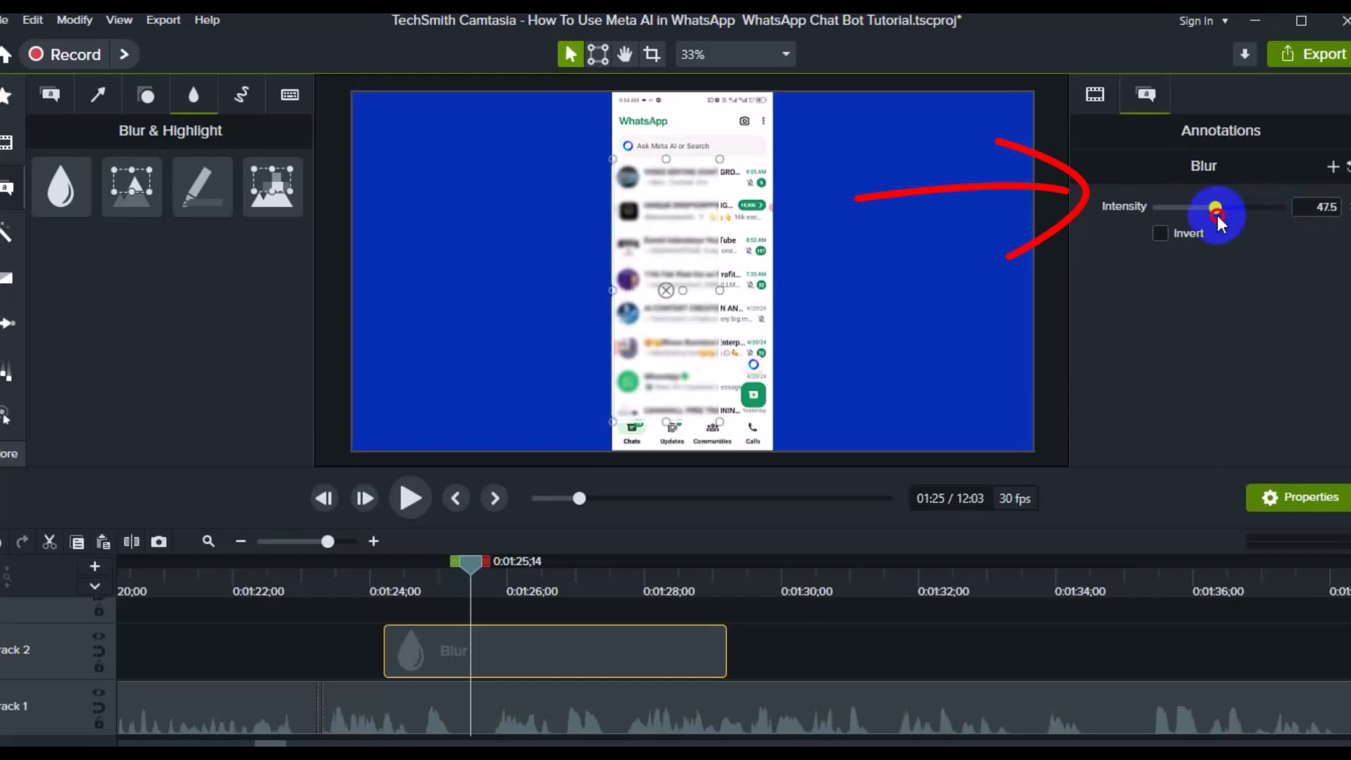
drag(1219, 223, 1211, 223)
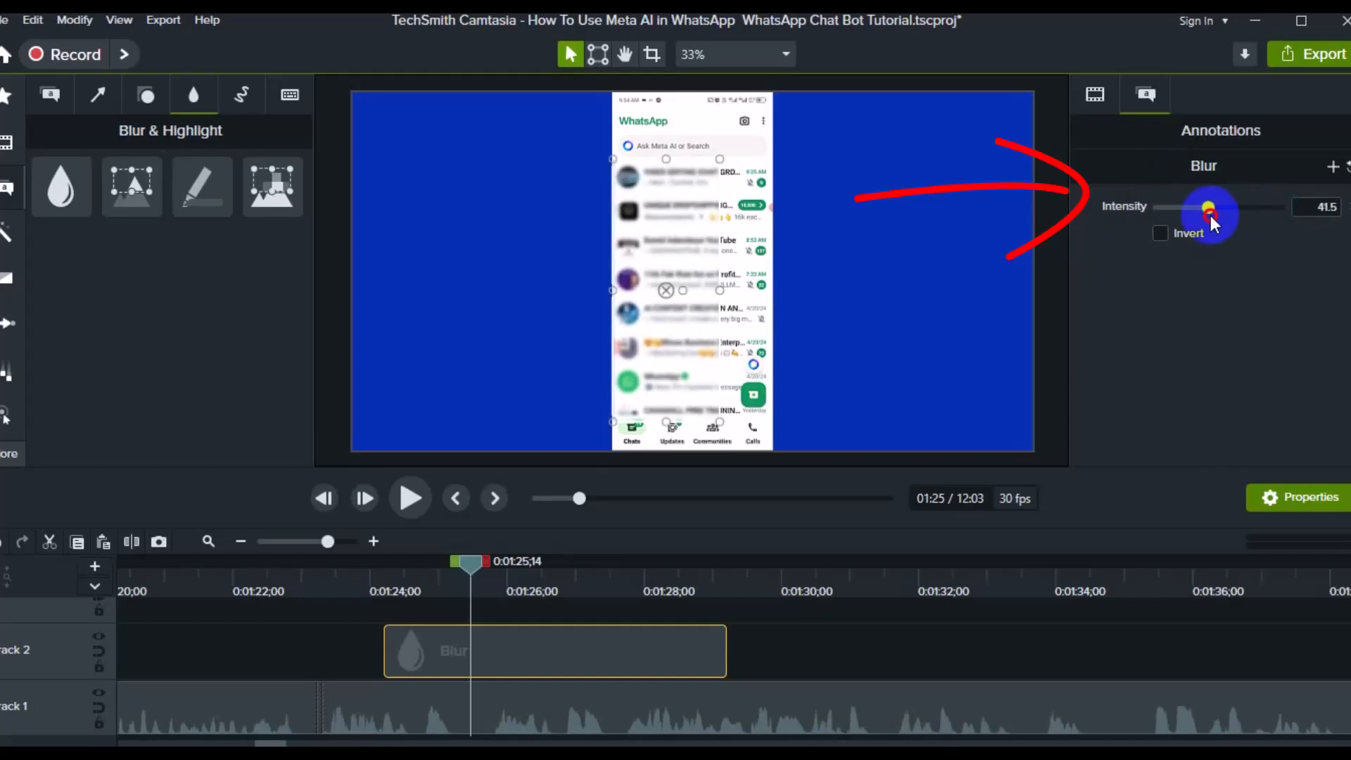
drag(1210, 217, 1220, 218)
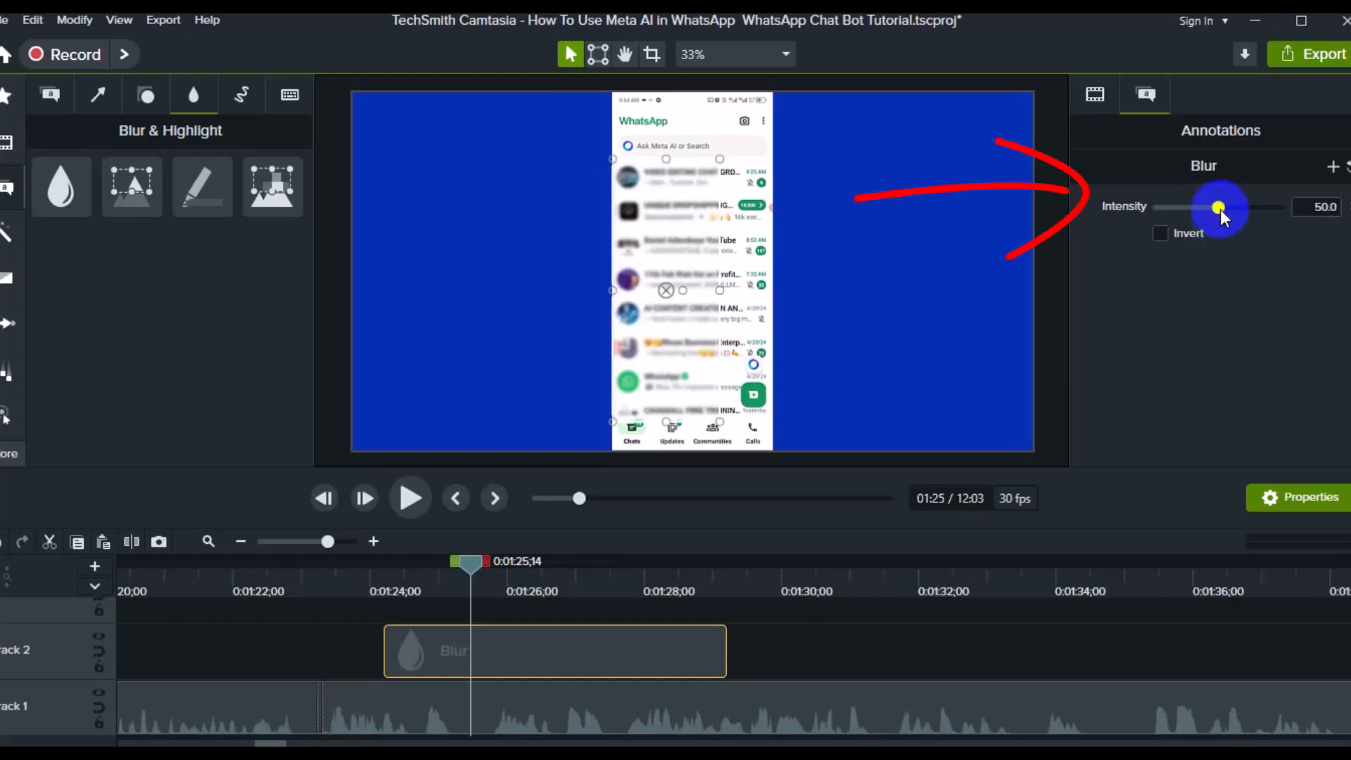
drag(1221, 209, 1291, 212)
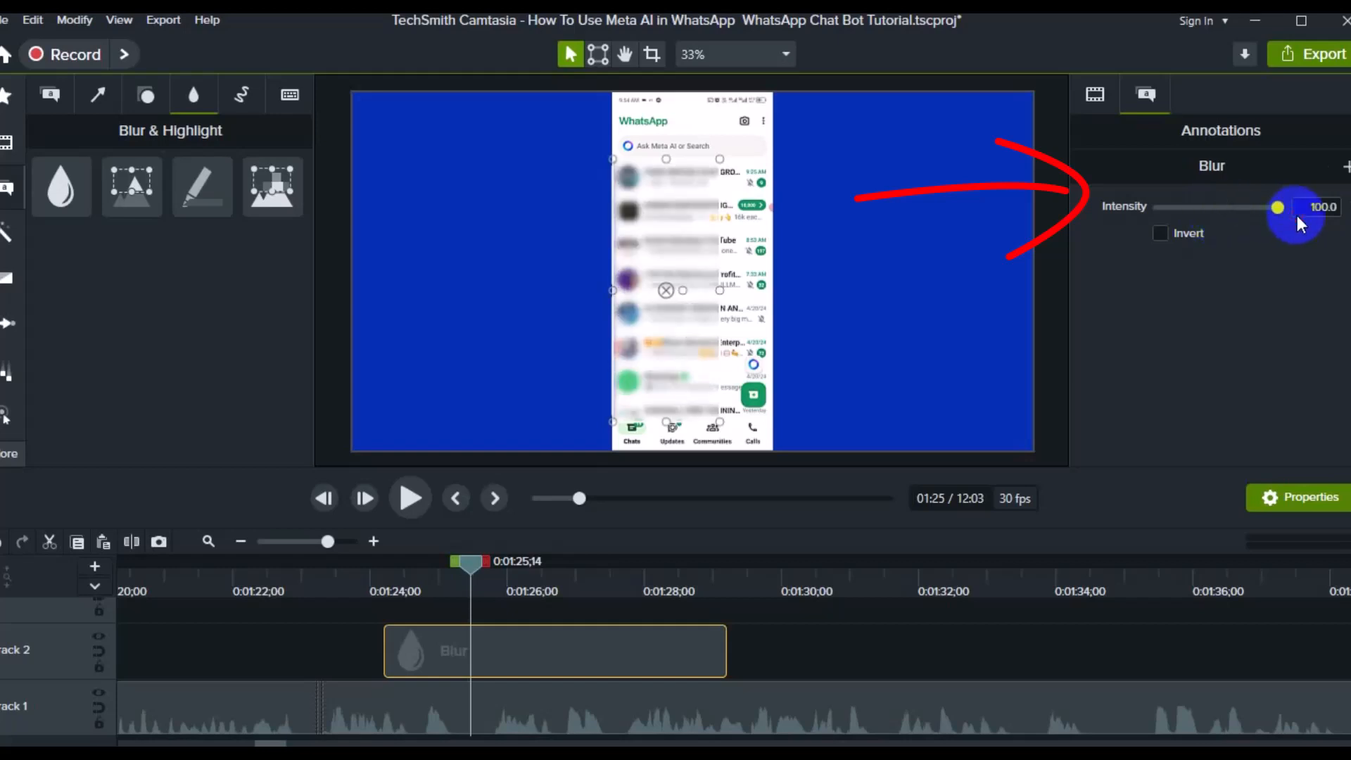
click(1162, 236)
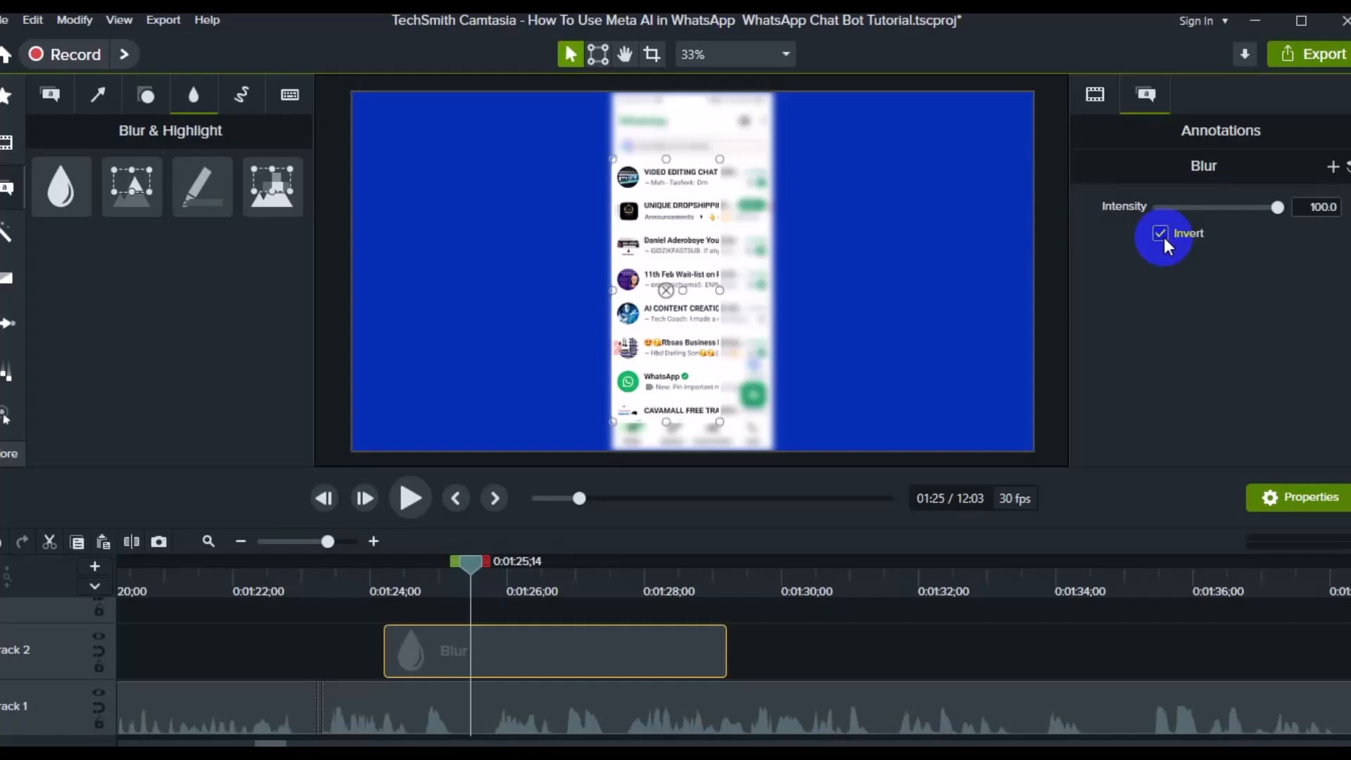
click(1164, 238)
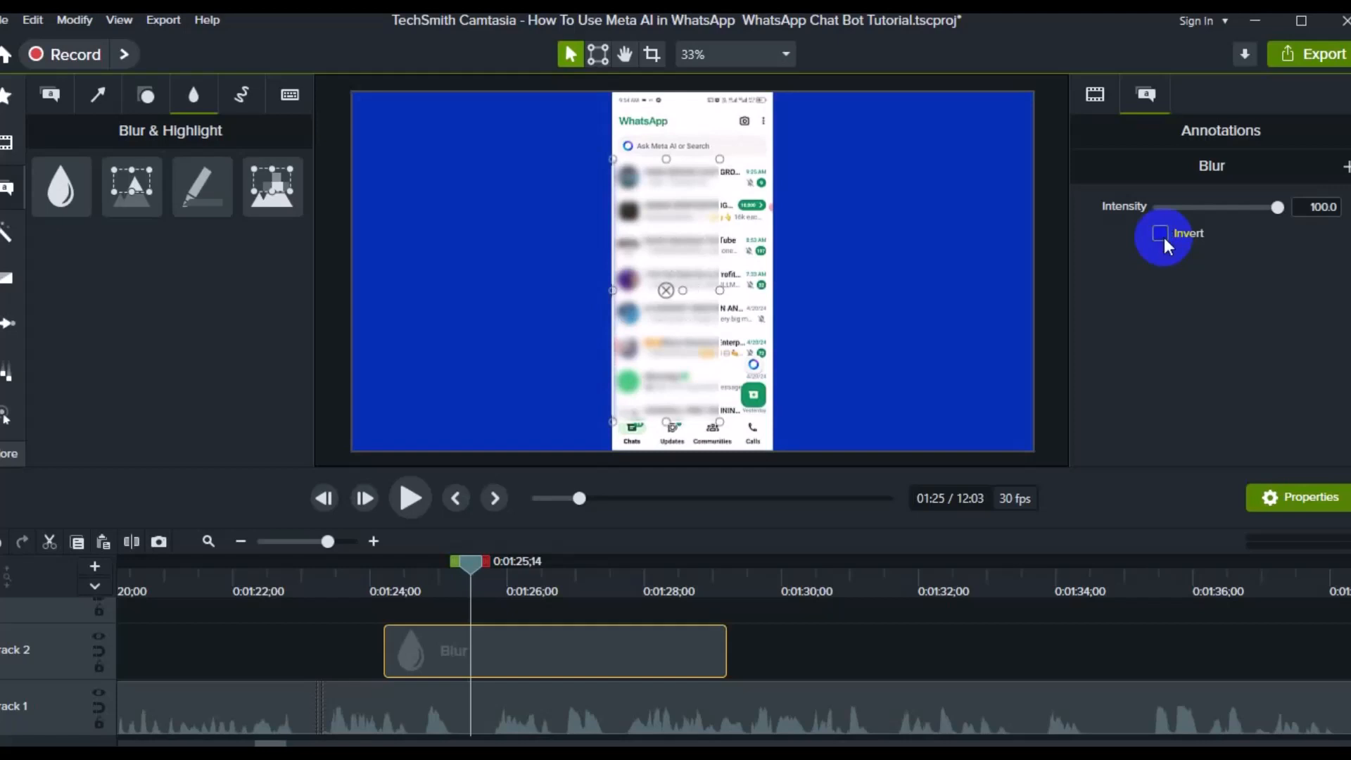
- Move the Blur clip earlier on Track 2, split it at 0:01:23;08, delete the leading sliver and preview the playback
drag(580, 662, 509, 664)
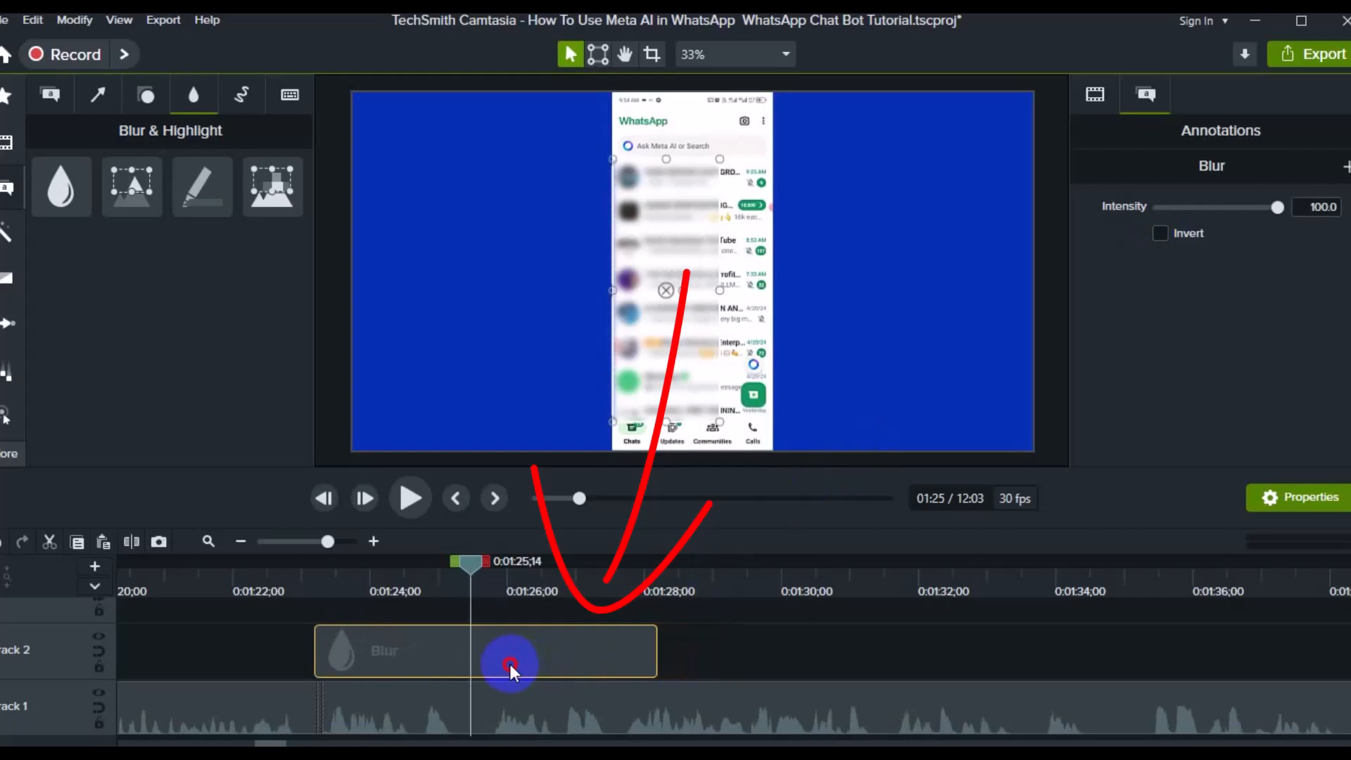
drag(297, 580, 321, 568)
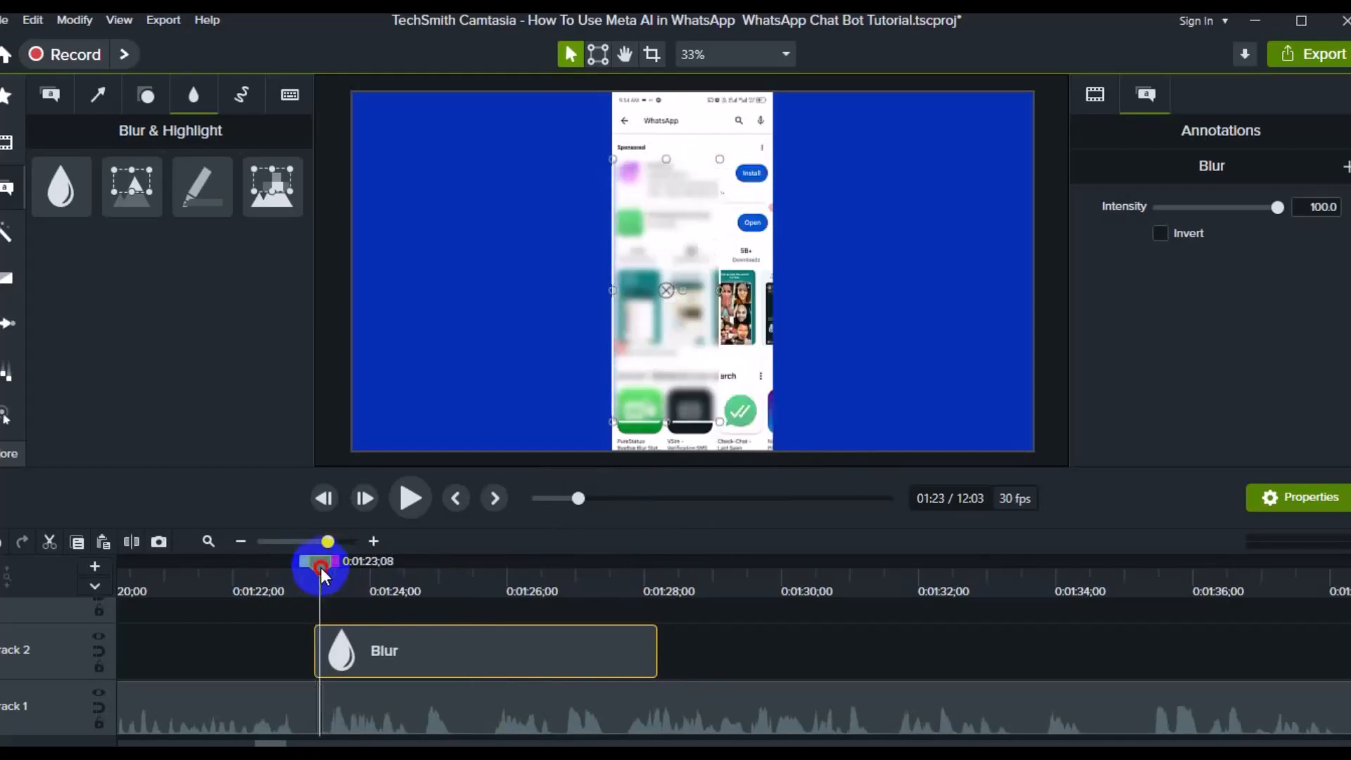
key(s)
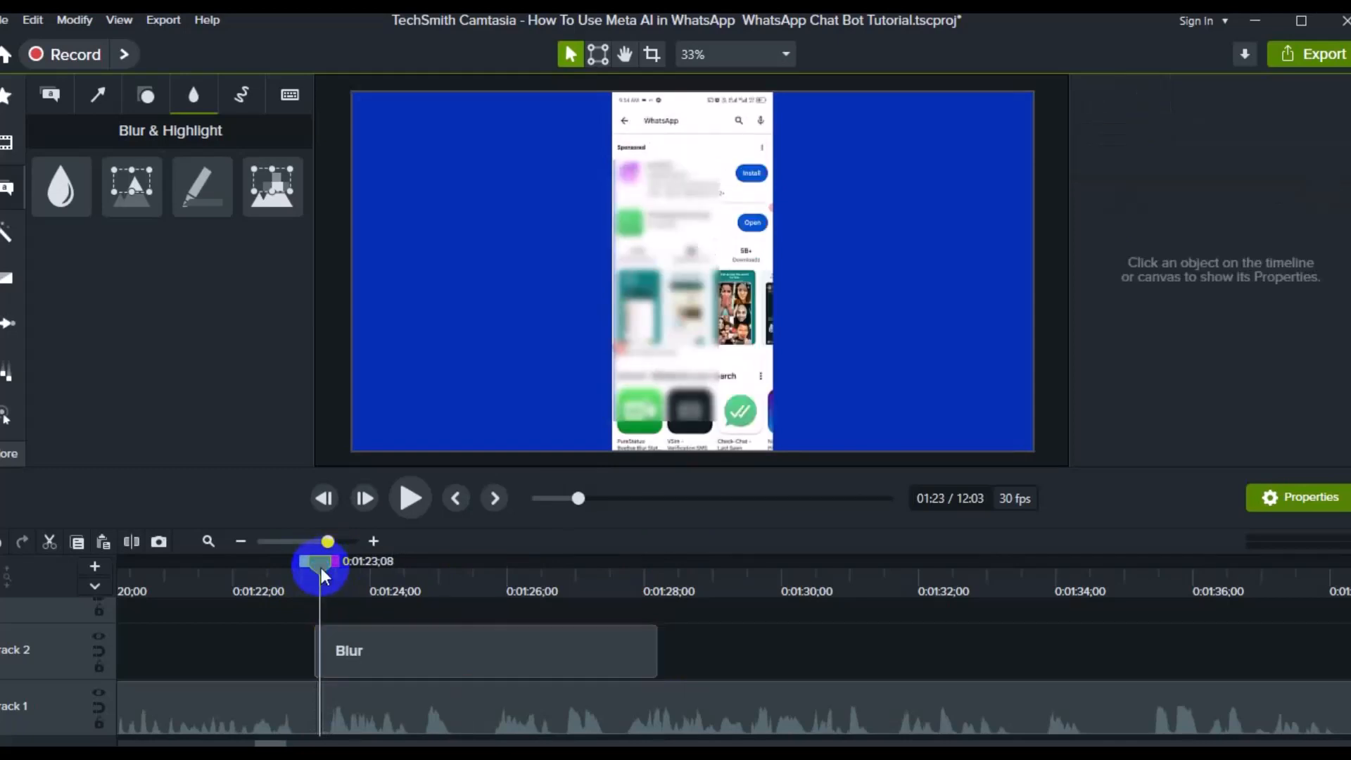
click(315, 626)
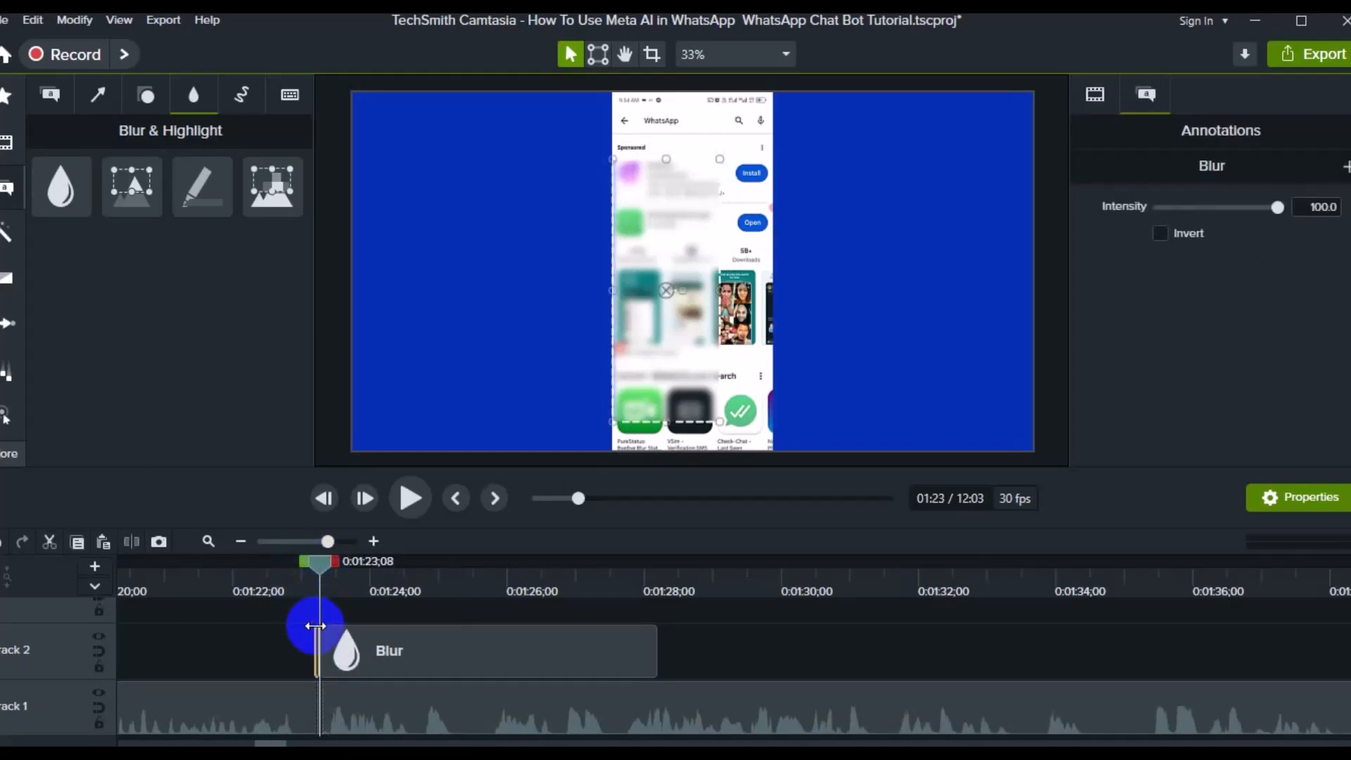
click(315, 626)
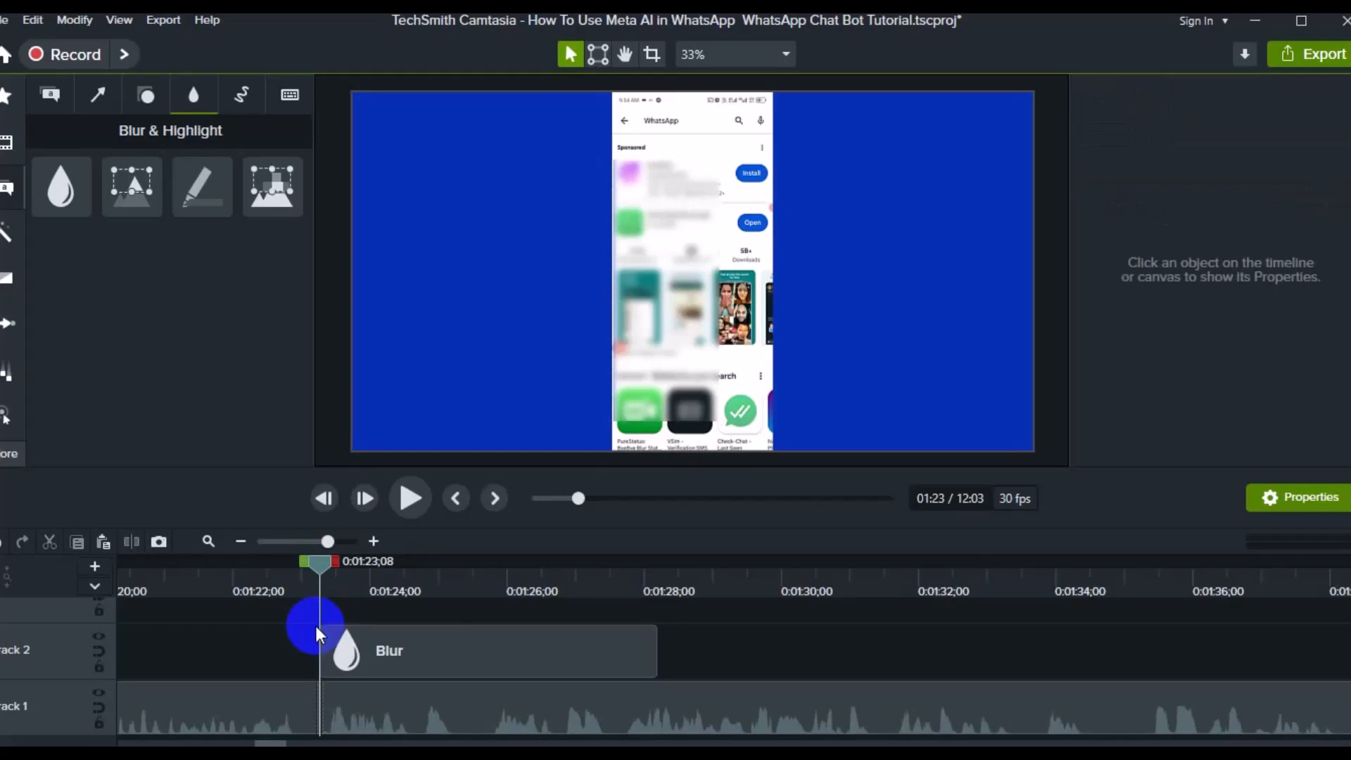
key(space)
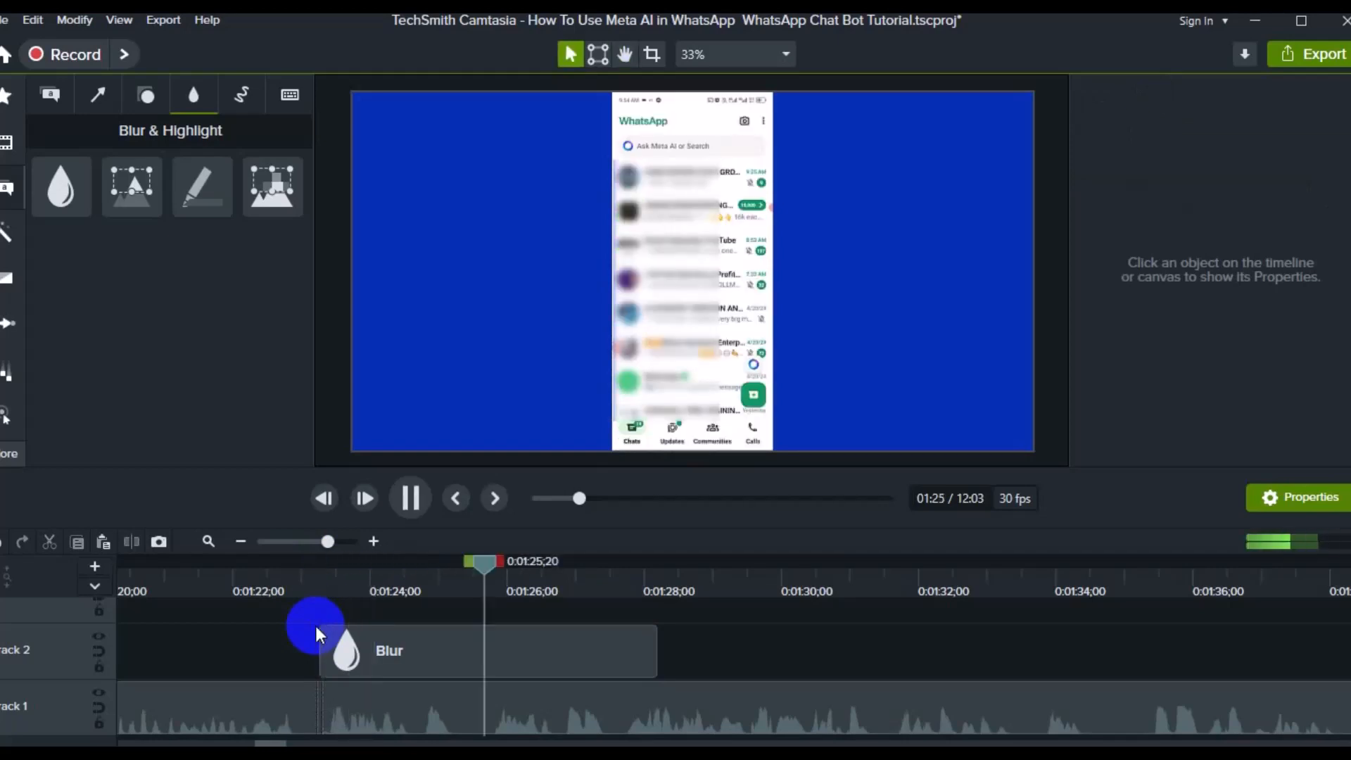
key(space)
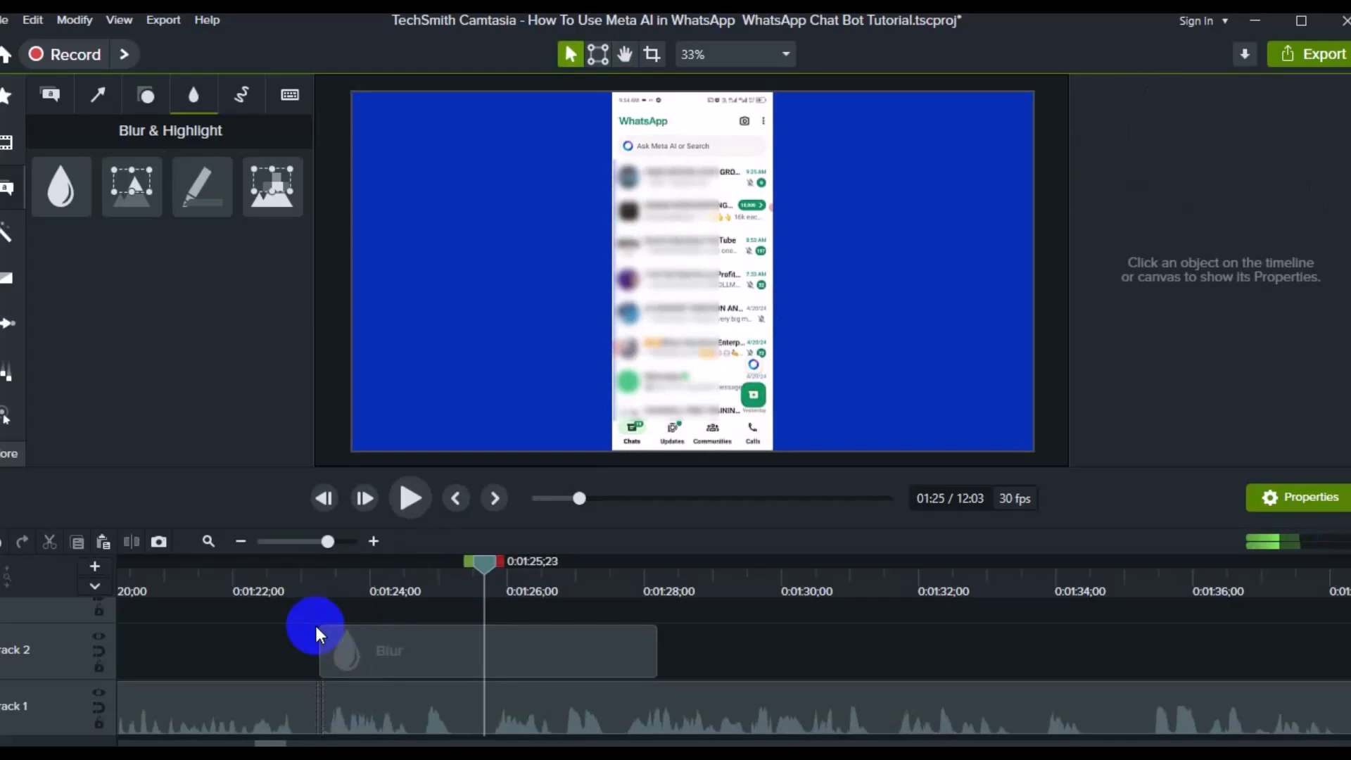
- Extend the end of the Blur clip on Track 2 to about 0:01:43, checking coverage of the chat list
click(634, 670)
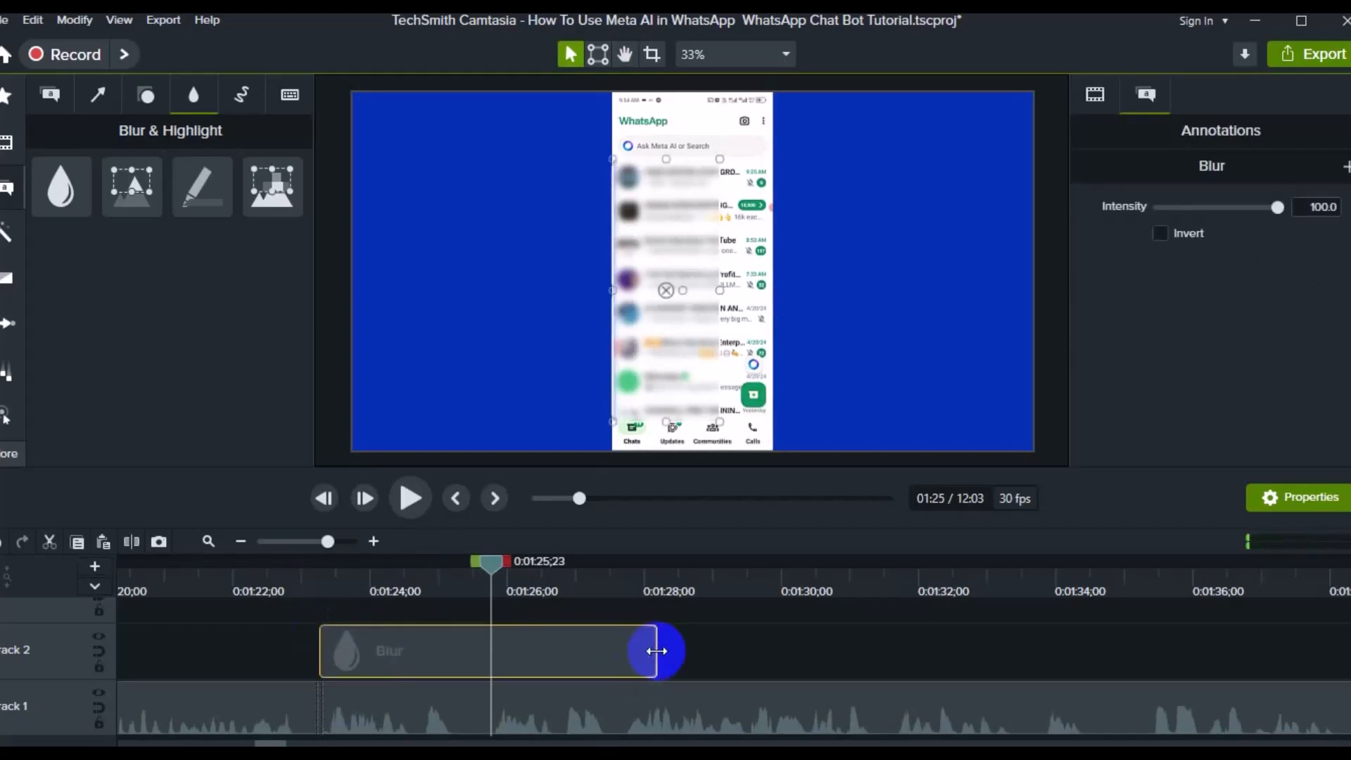
drag(656, 651, 1347, 658)
click(1167, 567)
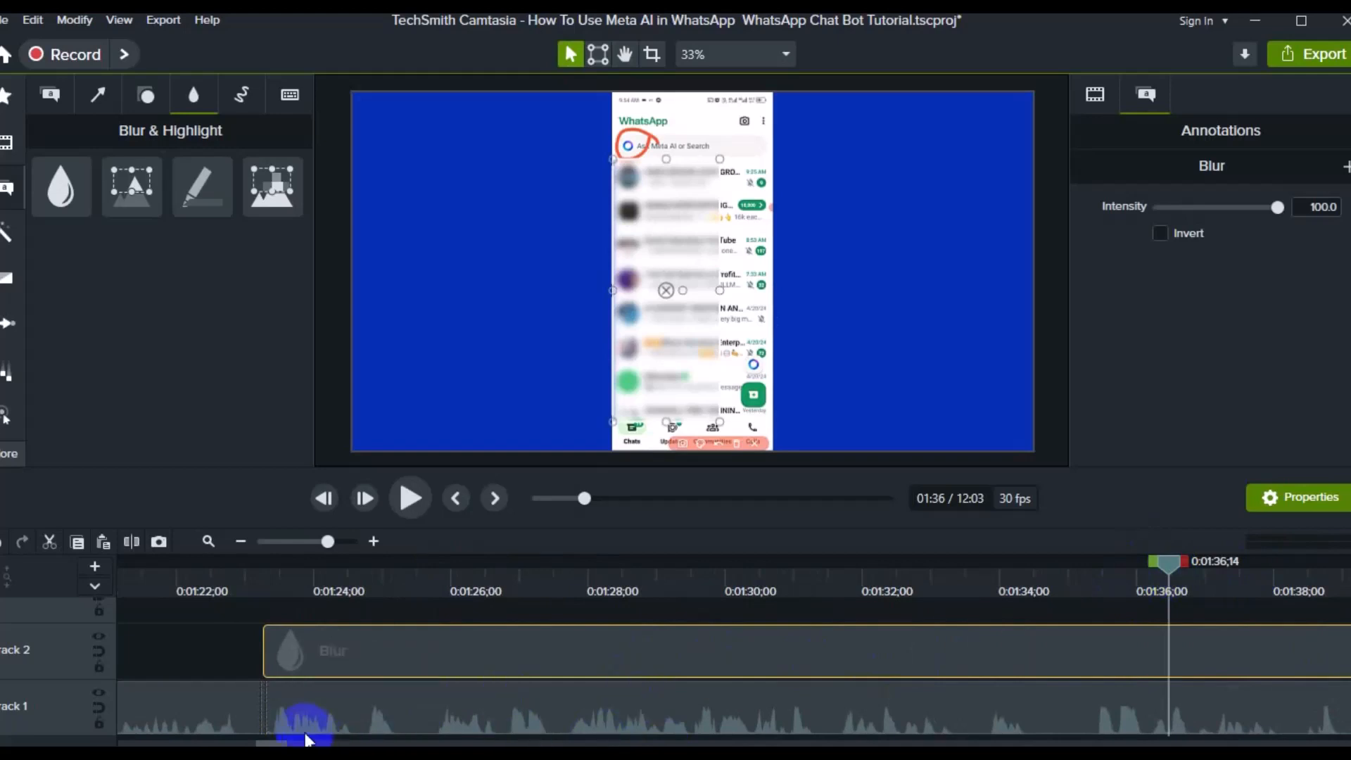
mouse_move(275, 743)
mouse_down()
mouse_move(305, 742)
mouse_move(291, 742)
mouse_up()
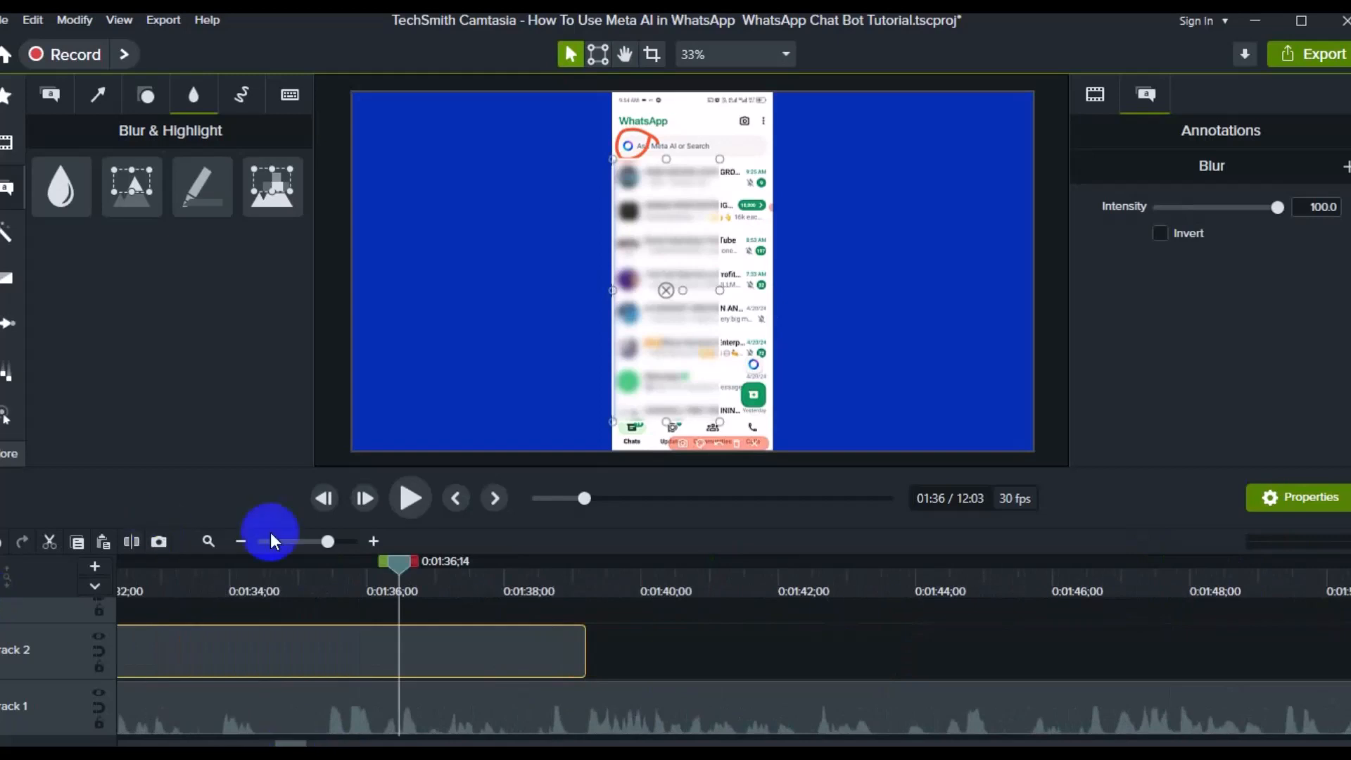
drag(396, 564, 906, 603)
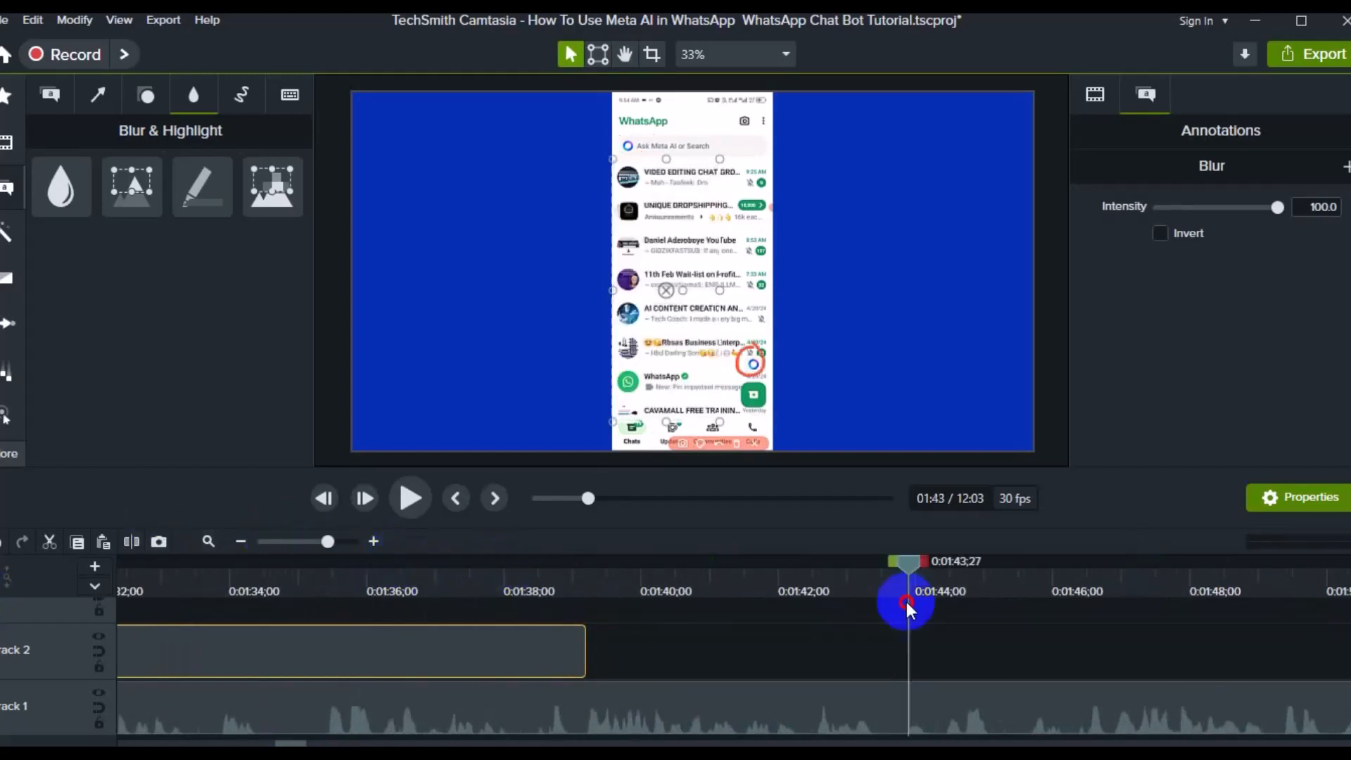
click(1007, 606)
drag(739, 639, 1251, 610)
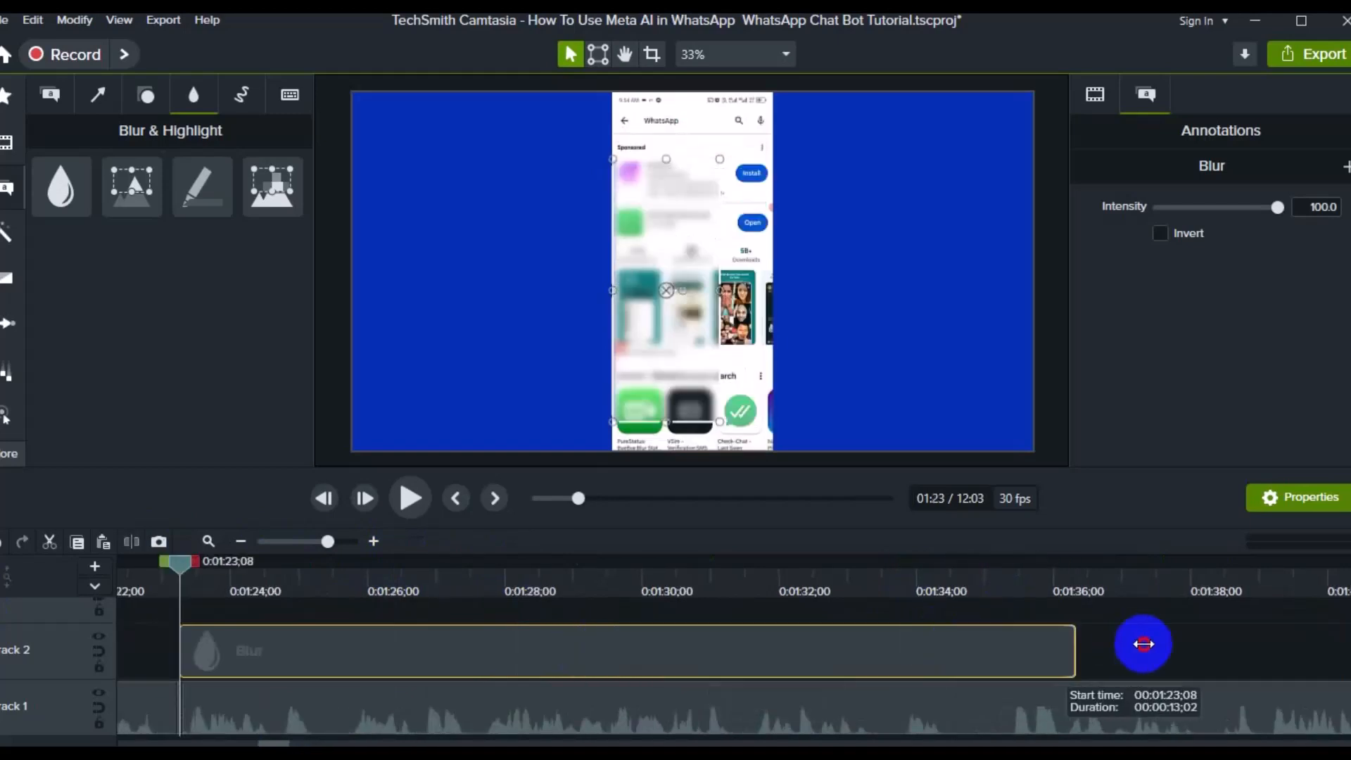
click(1220, 575)
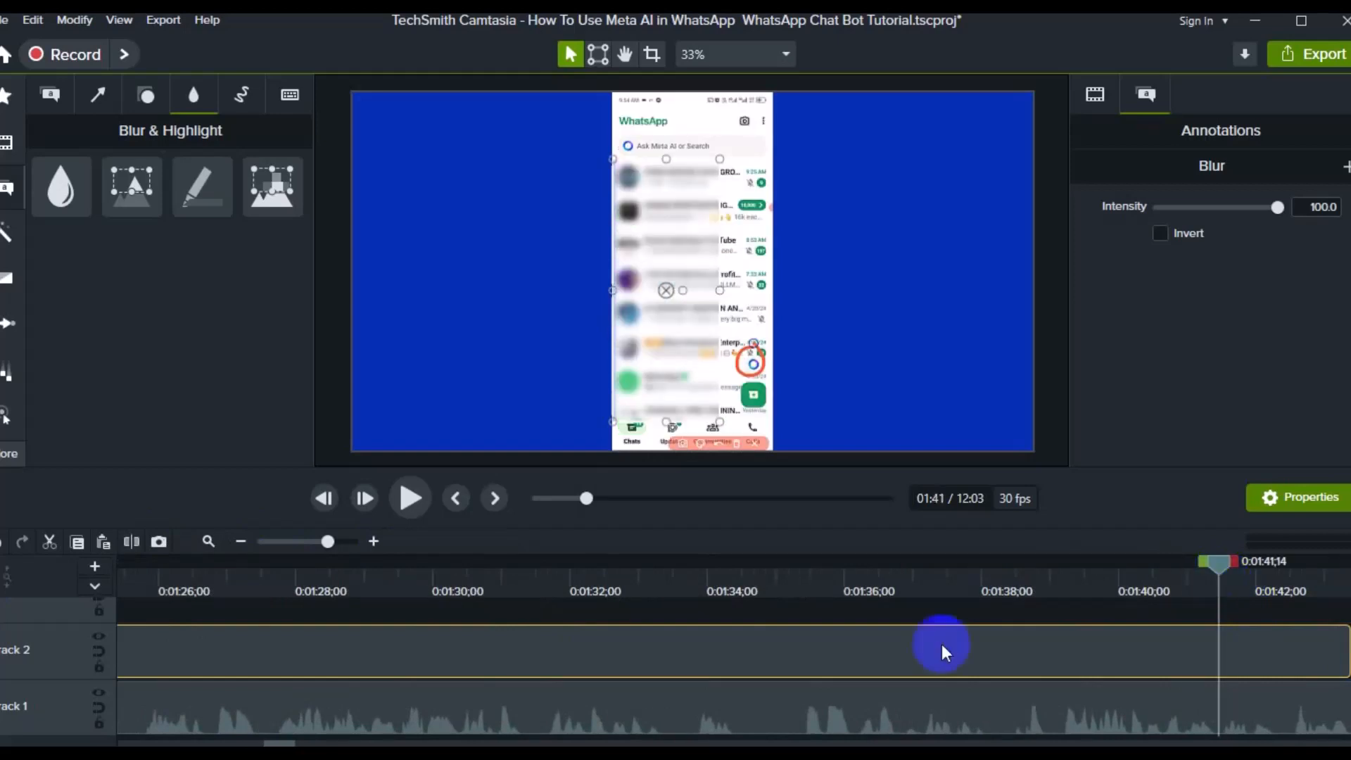
- Lengthen the Blur clip further so that it runs past 0:02:06 on the timeline
drag(267, 741, 292, 742)
drag(581, 651, 1254, 651)
mouse_move(453, 560)
mouse_down()
mouse_move(577, 565)
mouse_move(882, 628)
mouse_move(1342, 644)
mouse_up()
drag(304, 744, 315, 744)
drag(510, 647, 1343, 649)
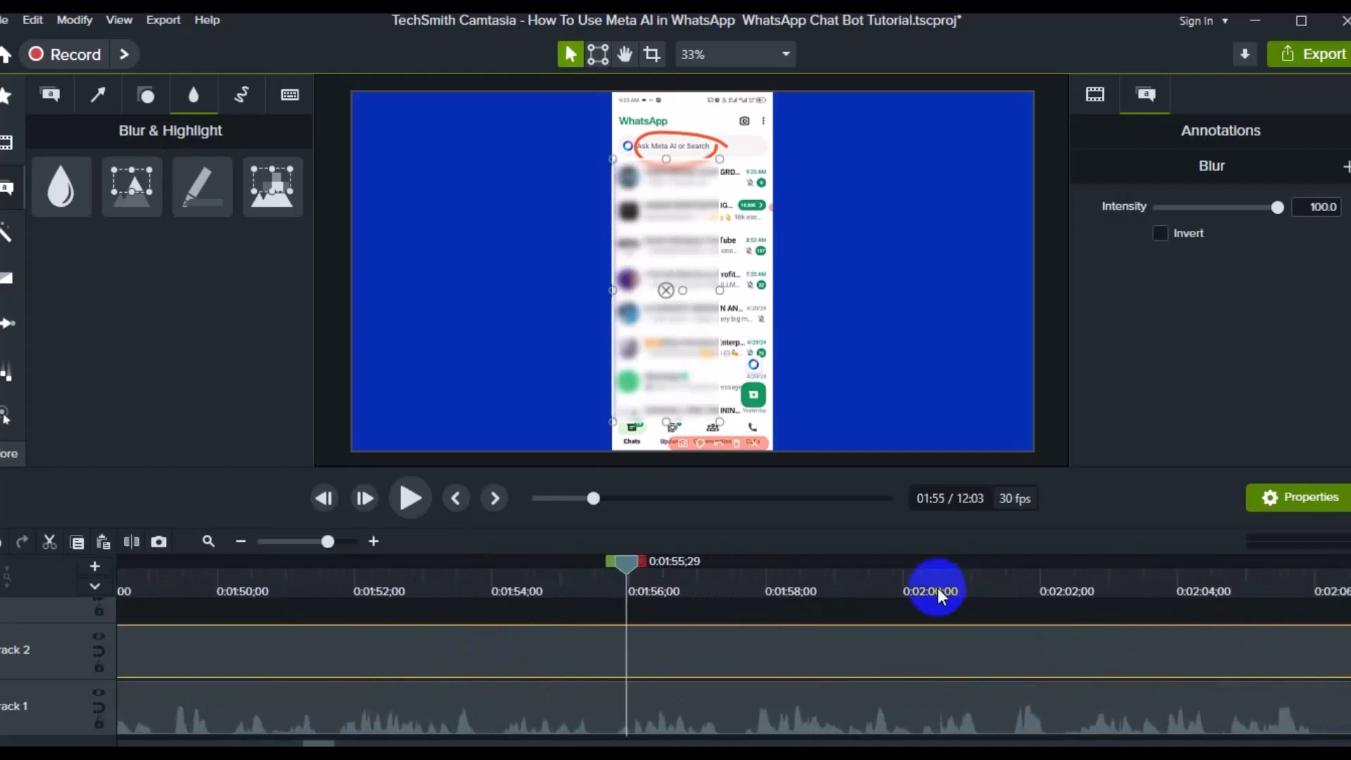
- Split the Blur clip at 0:01:57;13, where the Meta AI search screen replaces the chat list
drag(627, 562, 721, 574)
drag(720, 574, 888, 585)
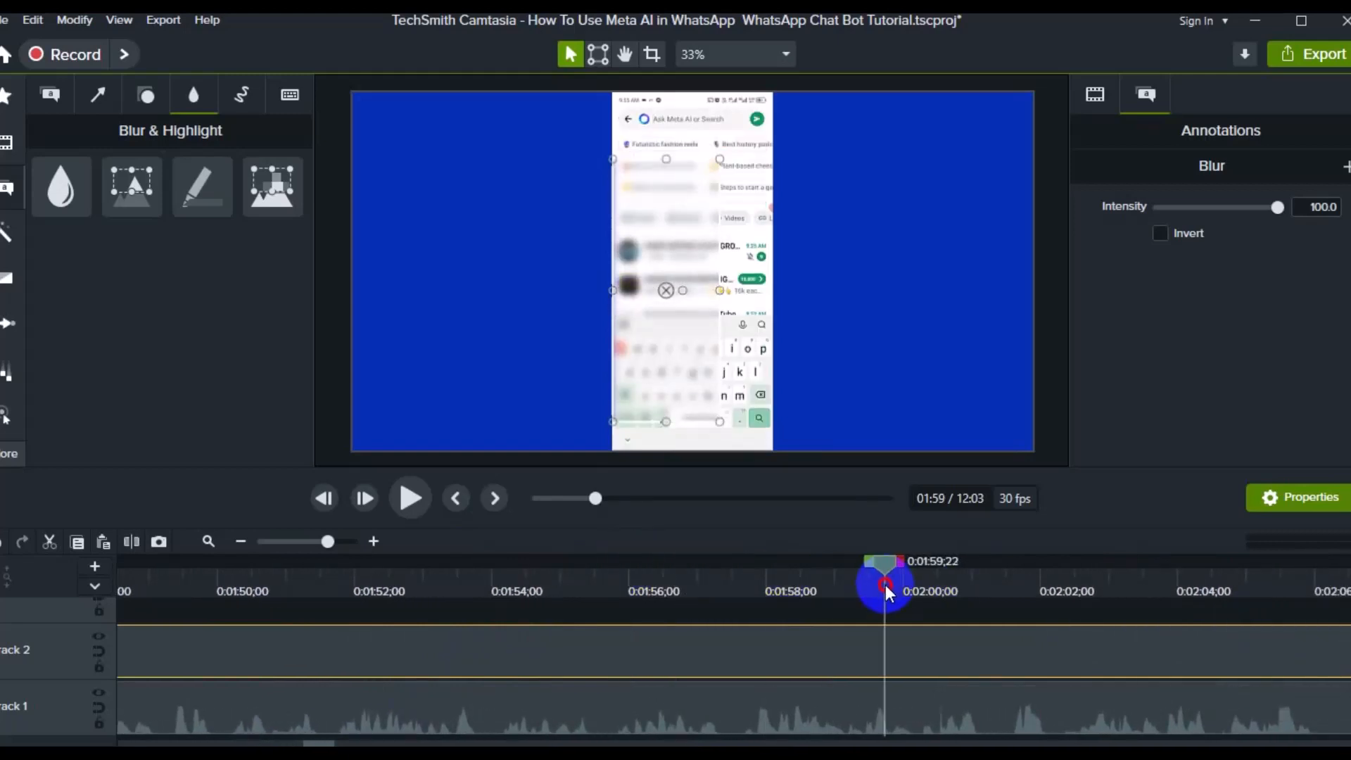
drag(886, 584, 754, 586)
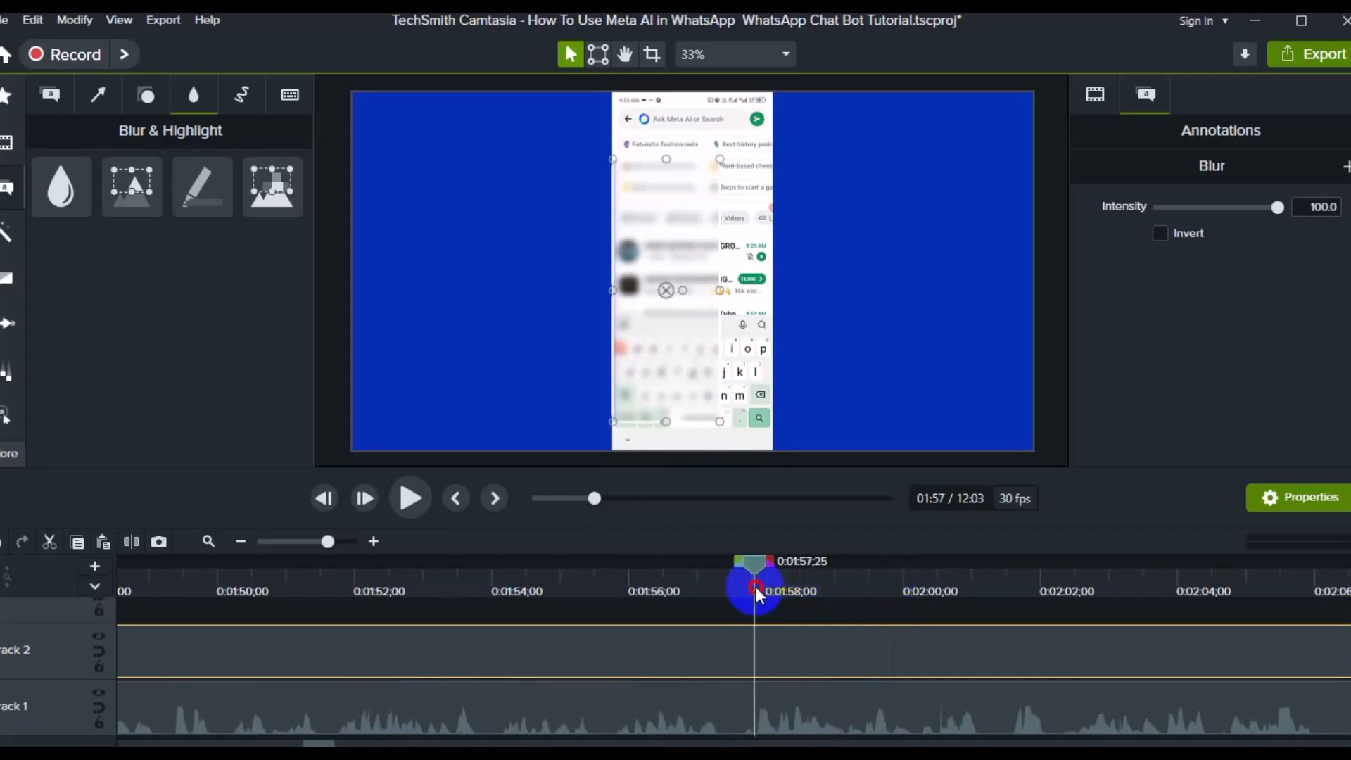
mouse_move(754, 586)
mouse_down()
mouse_move(673, 590)
mouse_move(728, 592)
mouse_up()
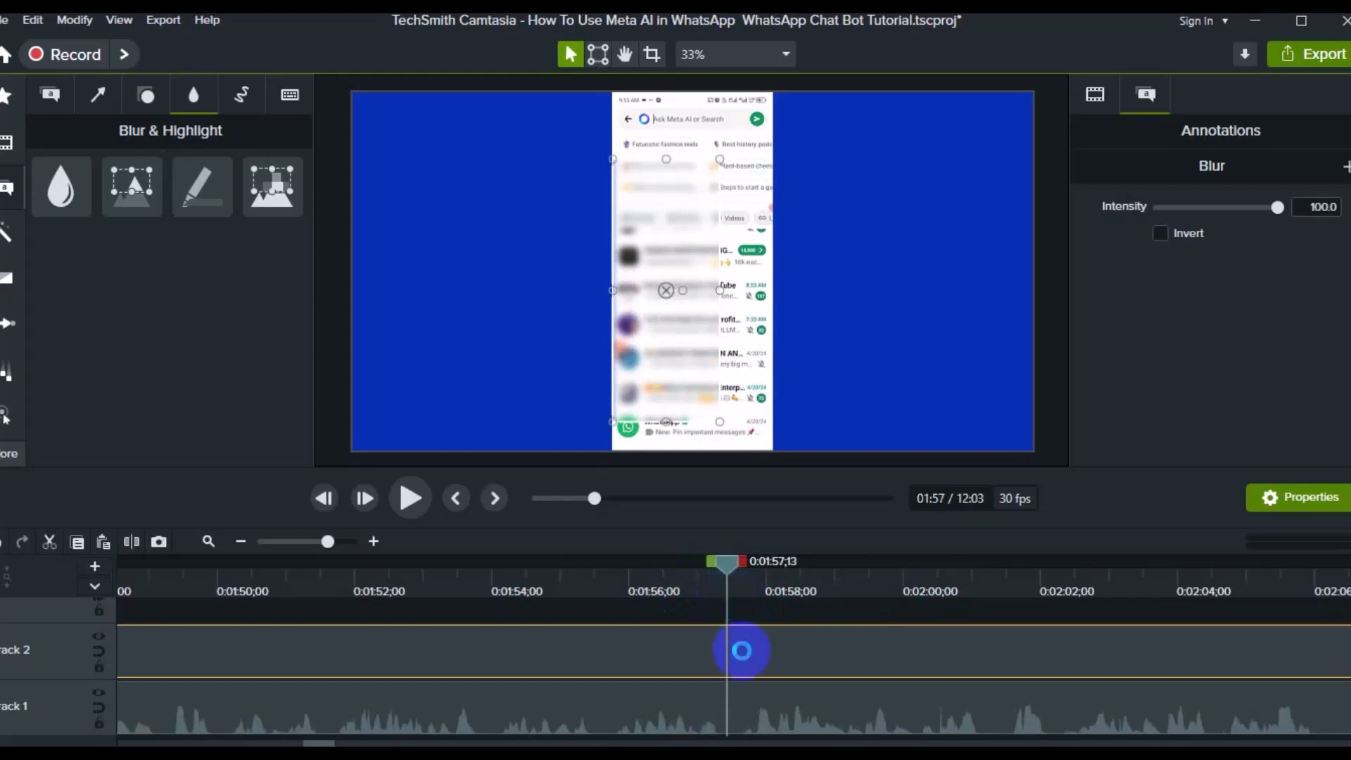
key(s)
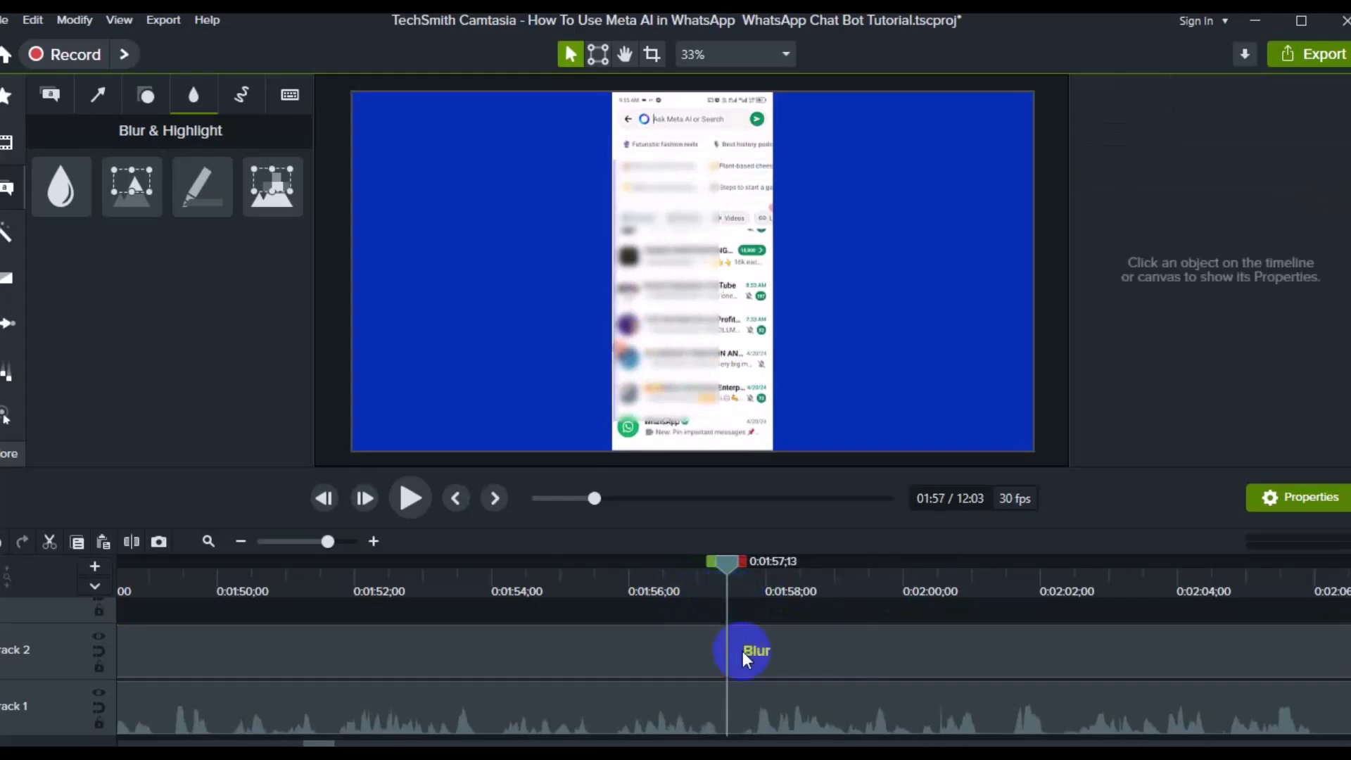
- Lower the top edge of the second Blur piece to just below the Photos and Videos filter row
click(775, 651)
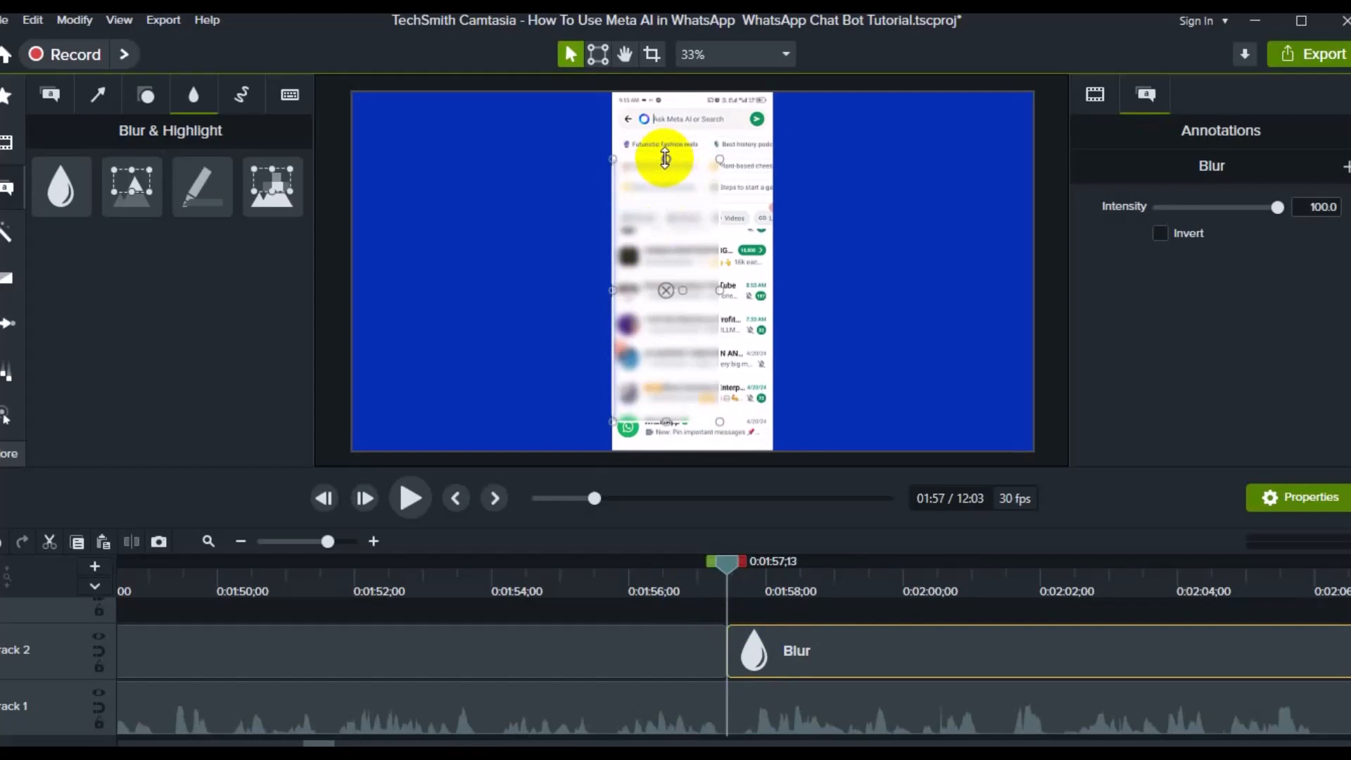
drag(665, 158, 657, 228)
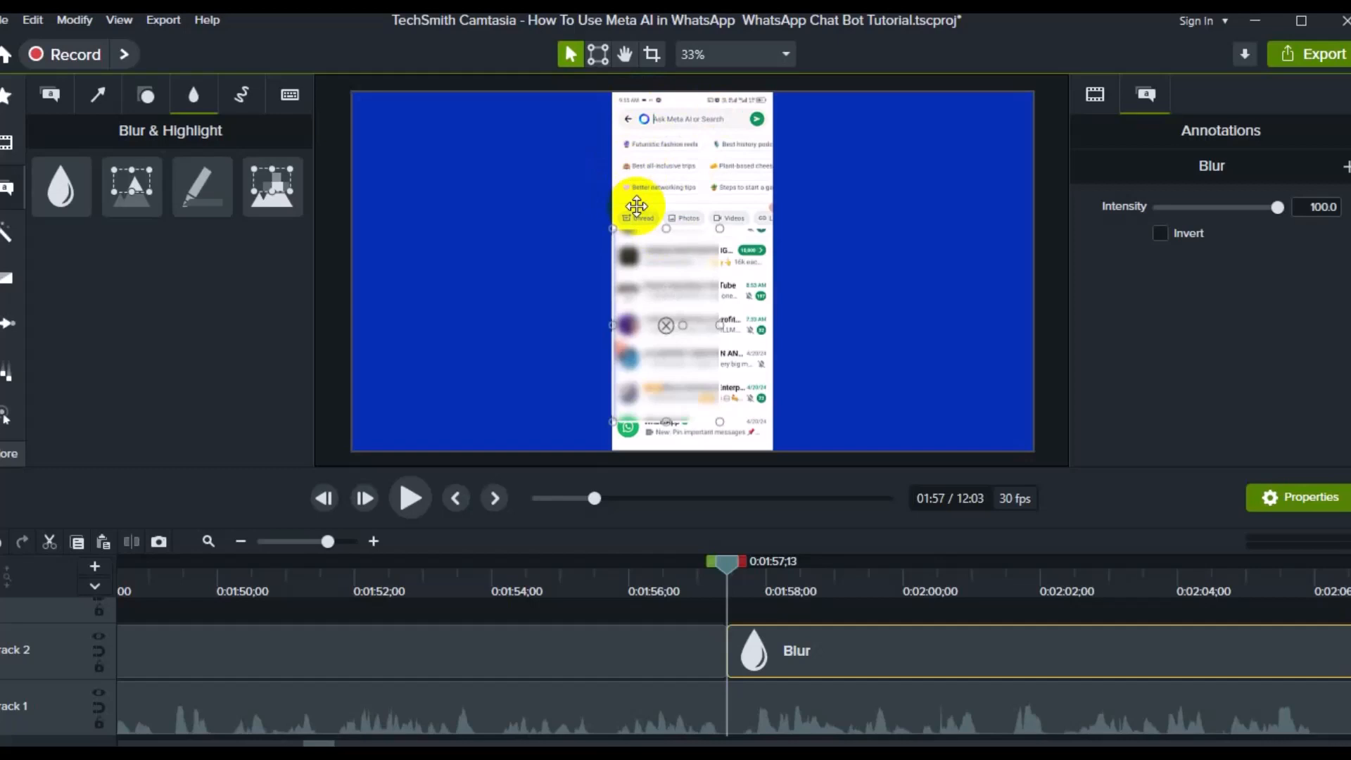
- Scrub the timeline past 0:01:57;13 to check how the second Blur piece covers the chat list
drag(720, 563, 791, 567)
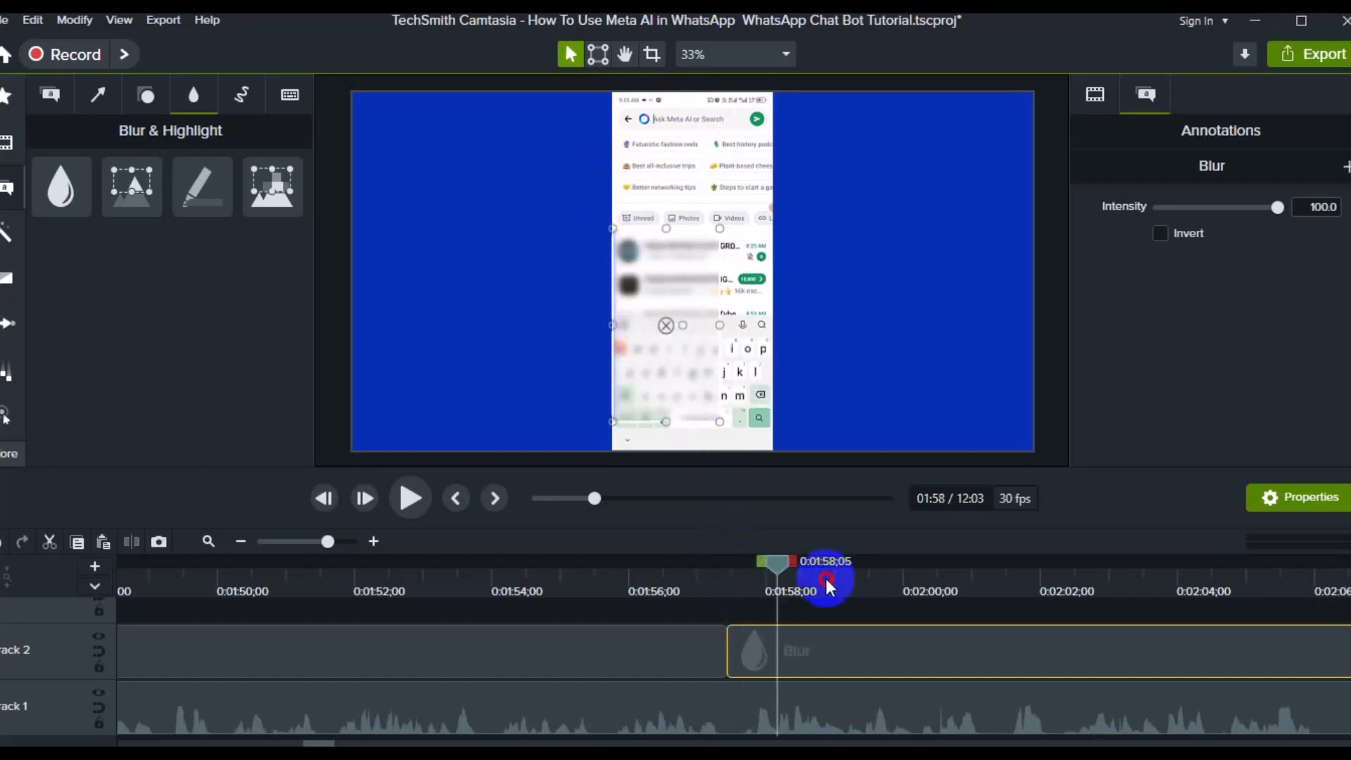
drag(892, 591, 1240, 605)
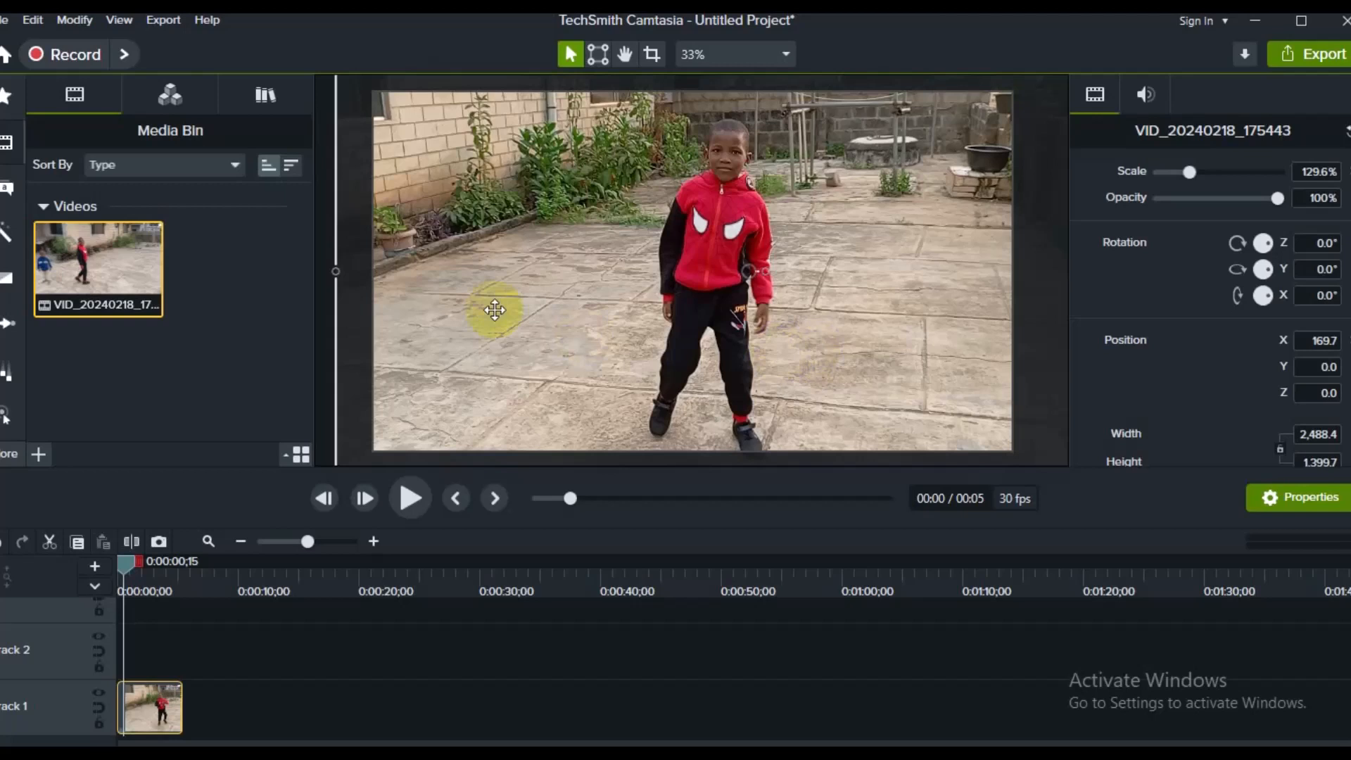
- Add a Blur annotation on Track 2 above the boy's video and stretch it to span the whole clip
click(7, 204)
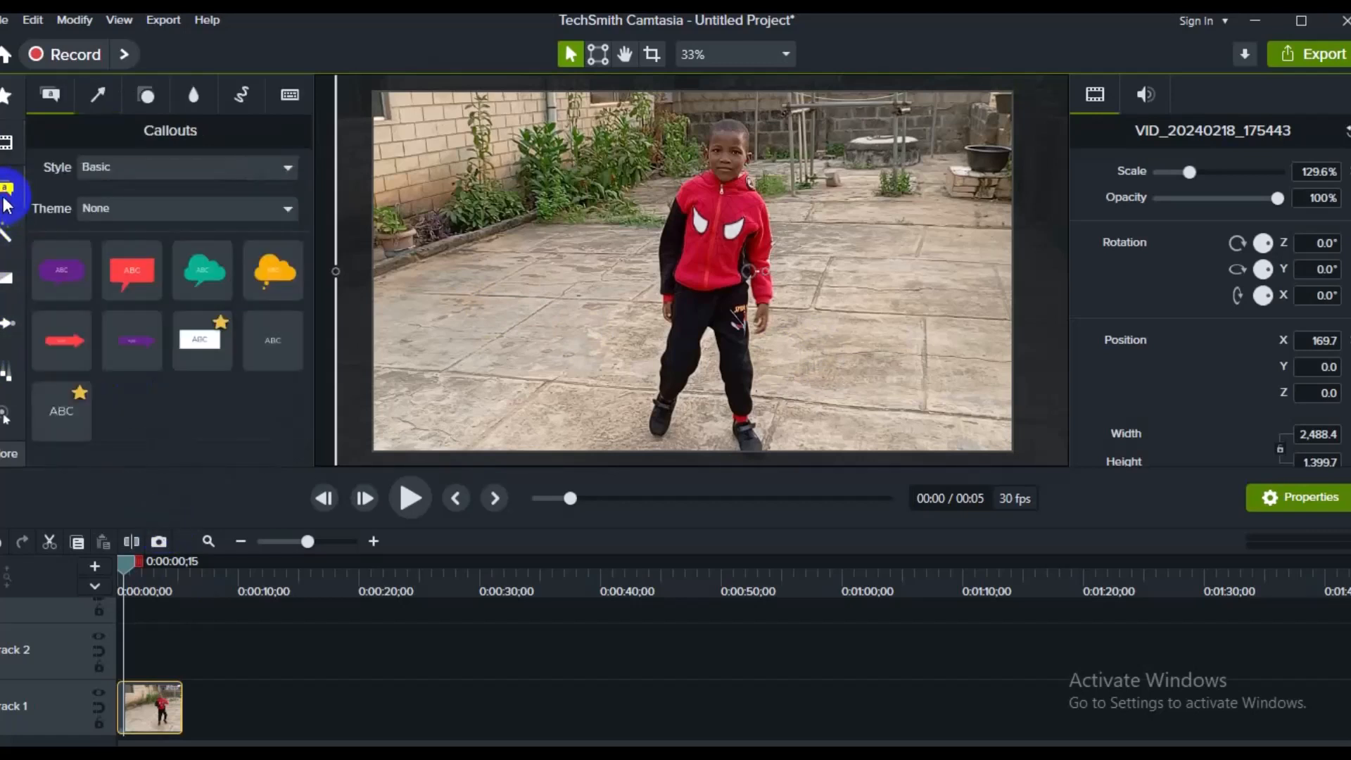
click(189, 102)
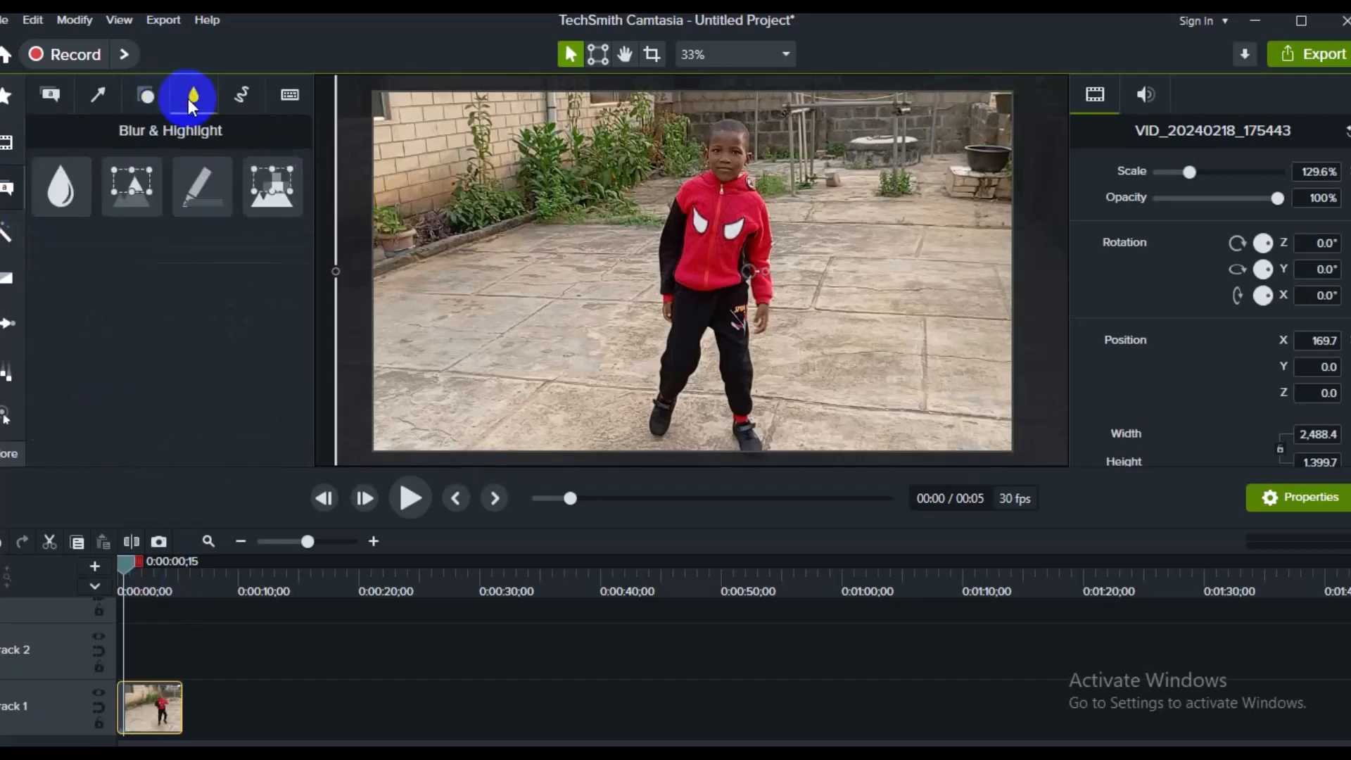
double_click(49, 204)
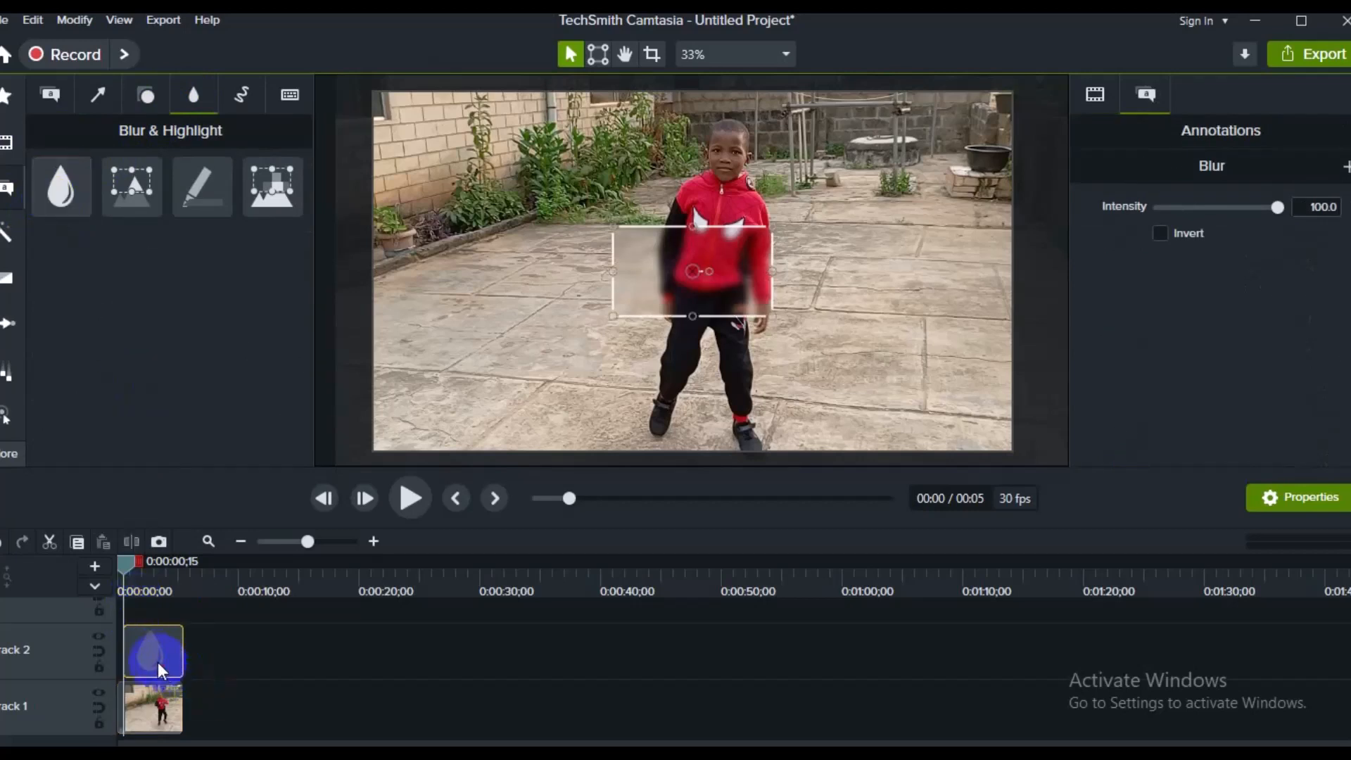
drag(158, 661, 145, 664)
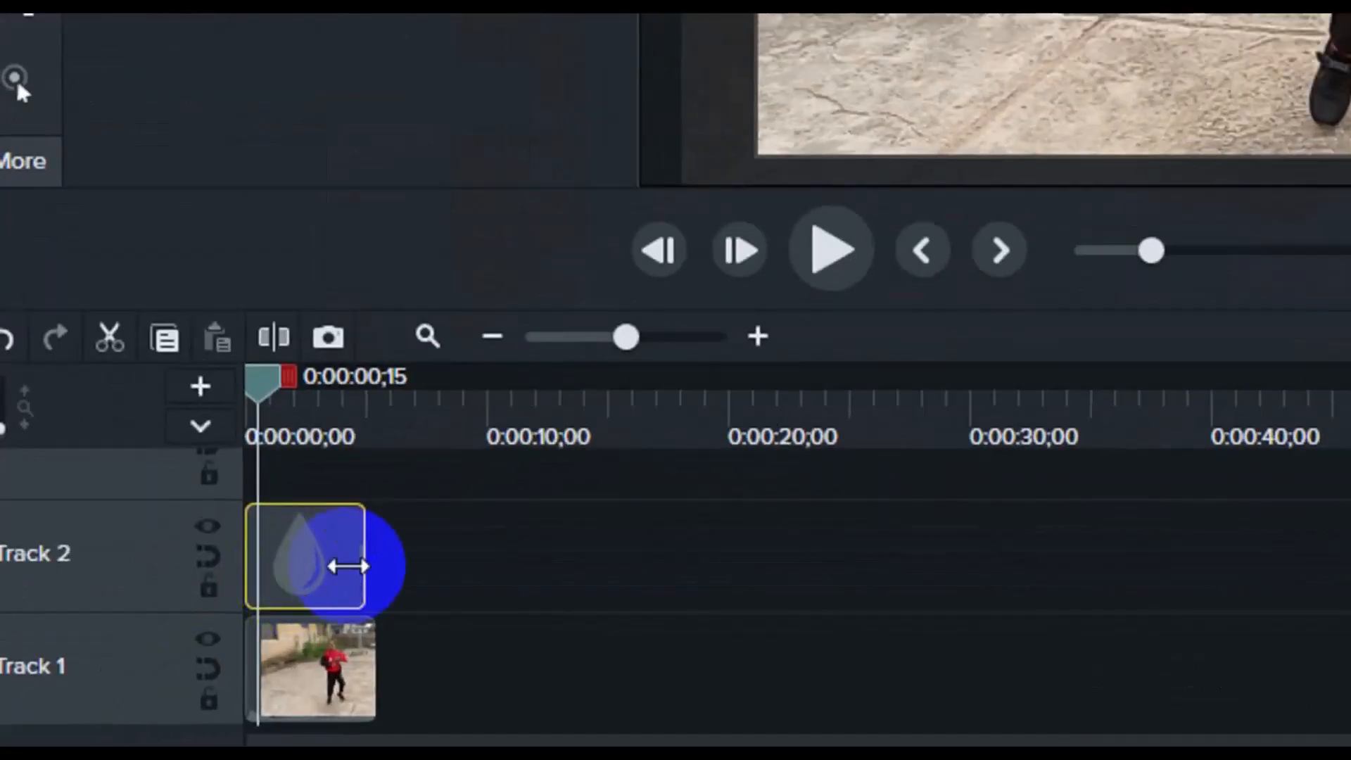
drag(354, 564, 375, 564)
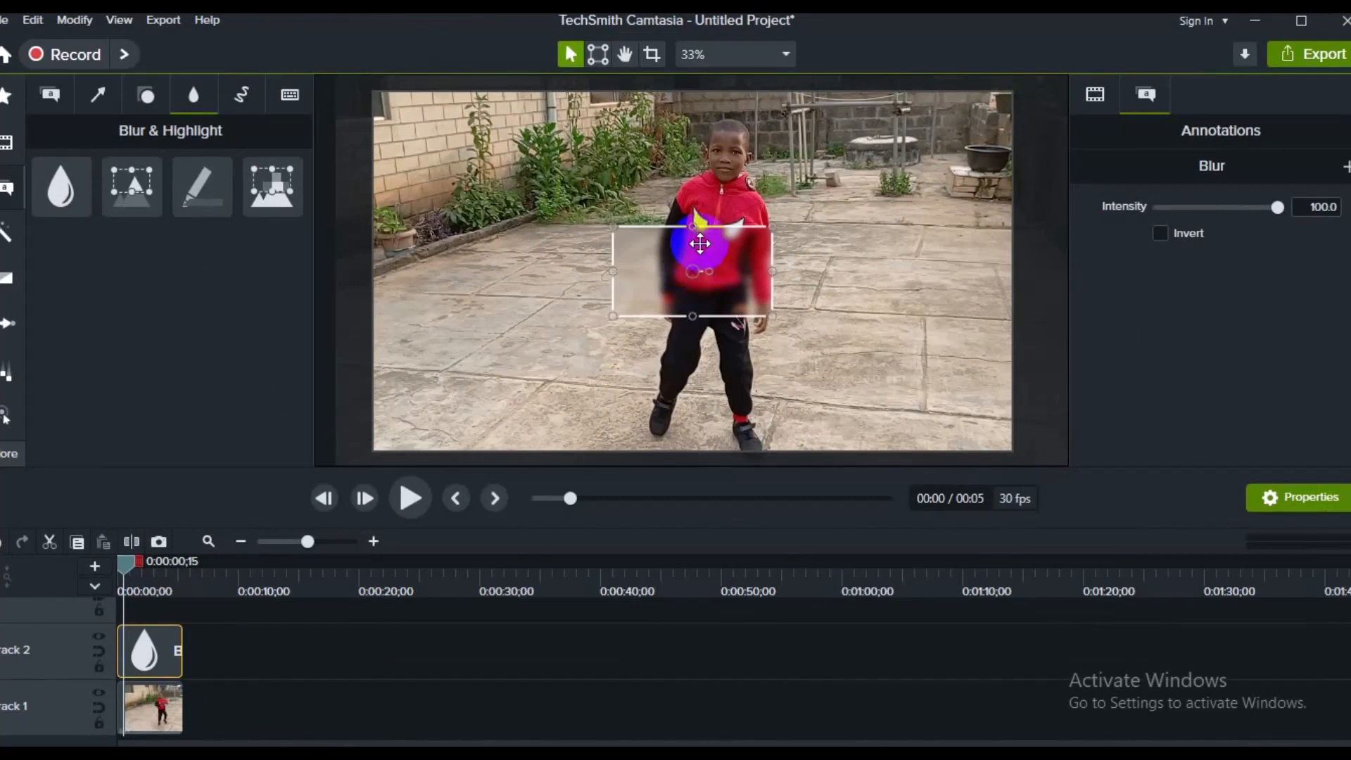
- Scale the blur to about 74.6% and move it over the boy's head, at about X 78.8, Y 351.5
drag(694, 271, 724, 167)
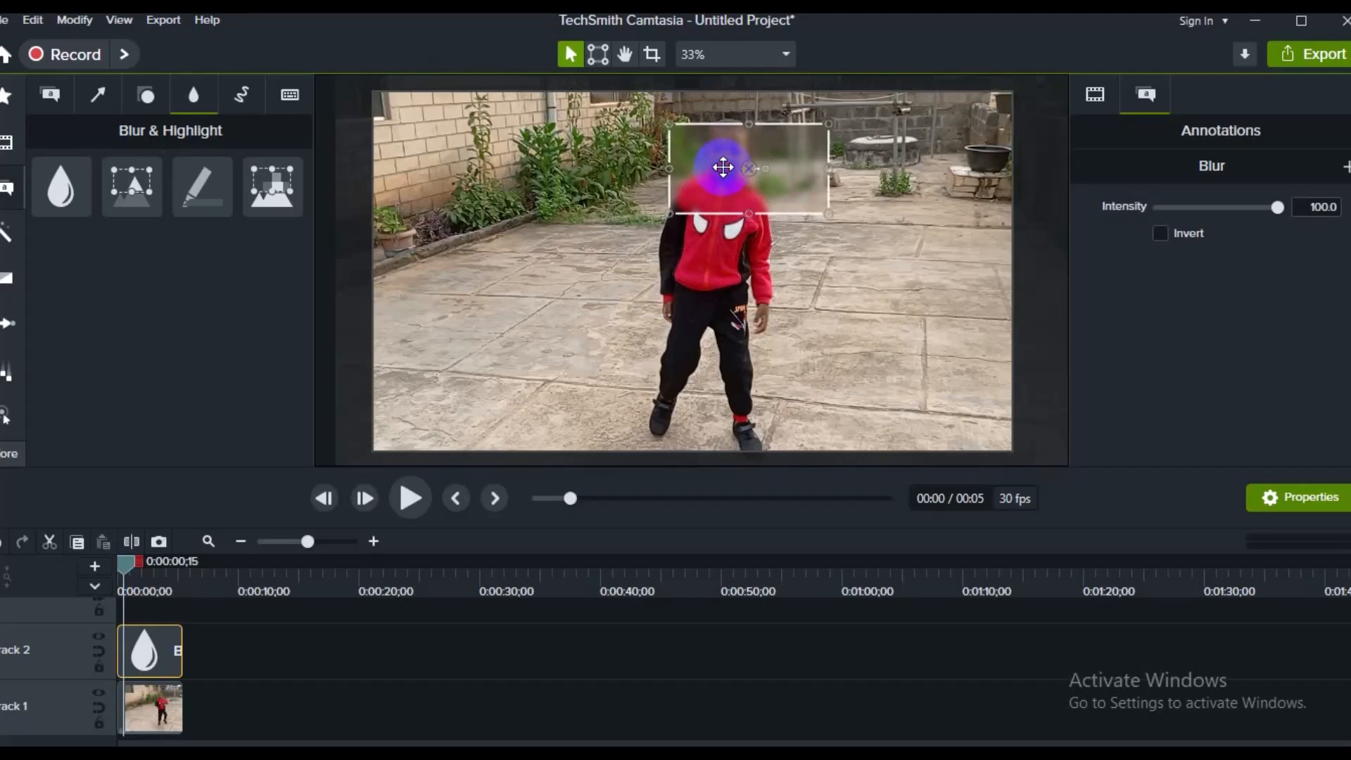
click(1096, 104)
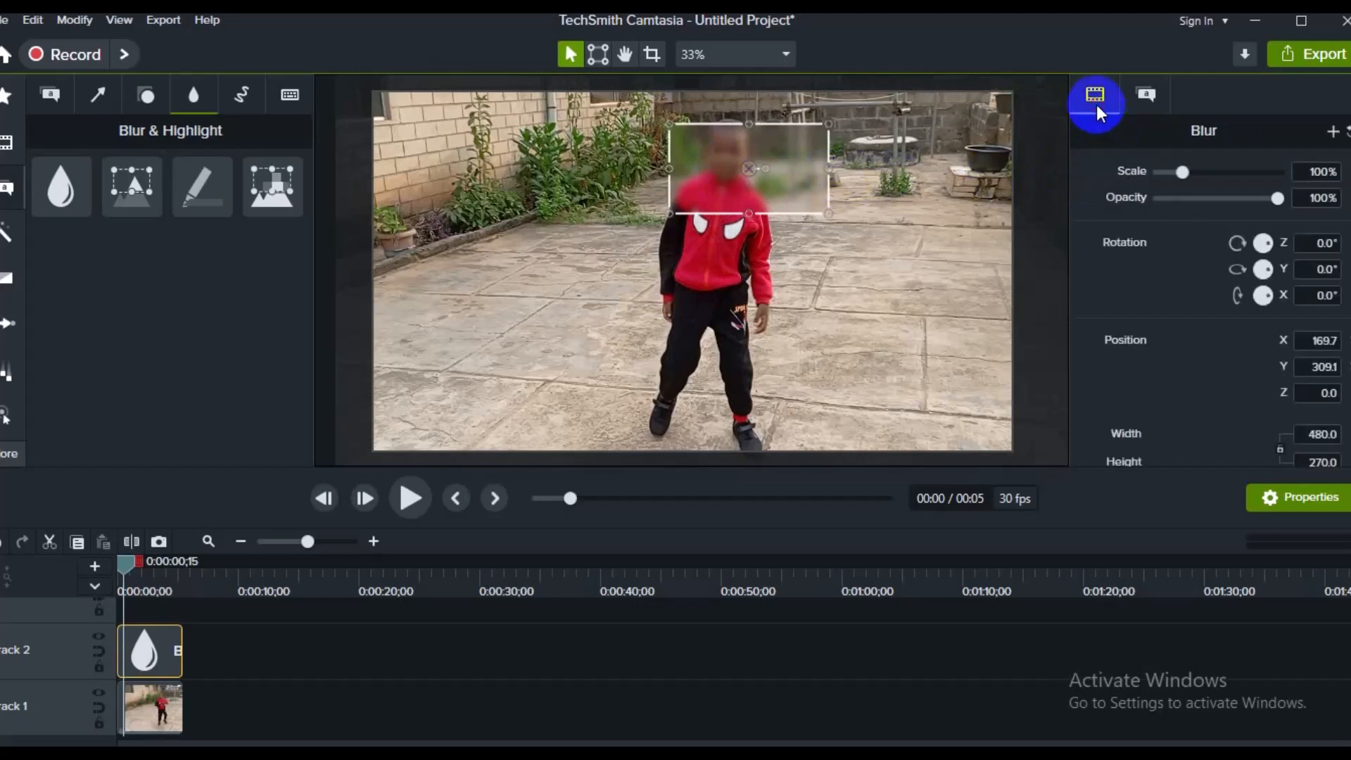
drag(1182, 170, 1176, 171)
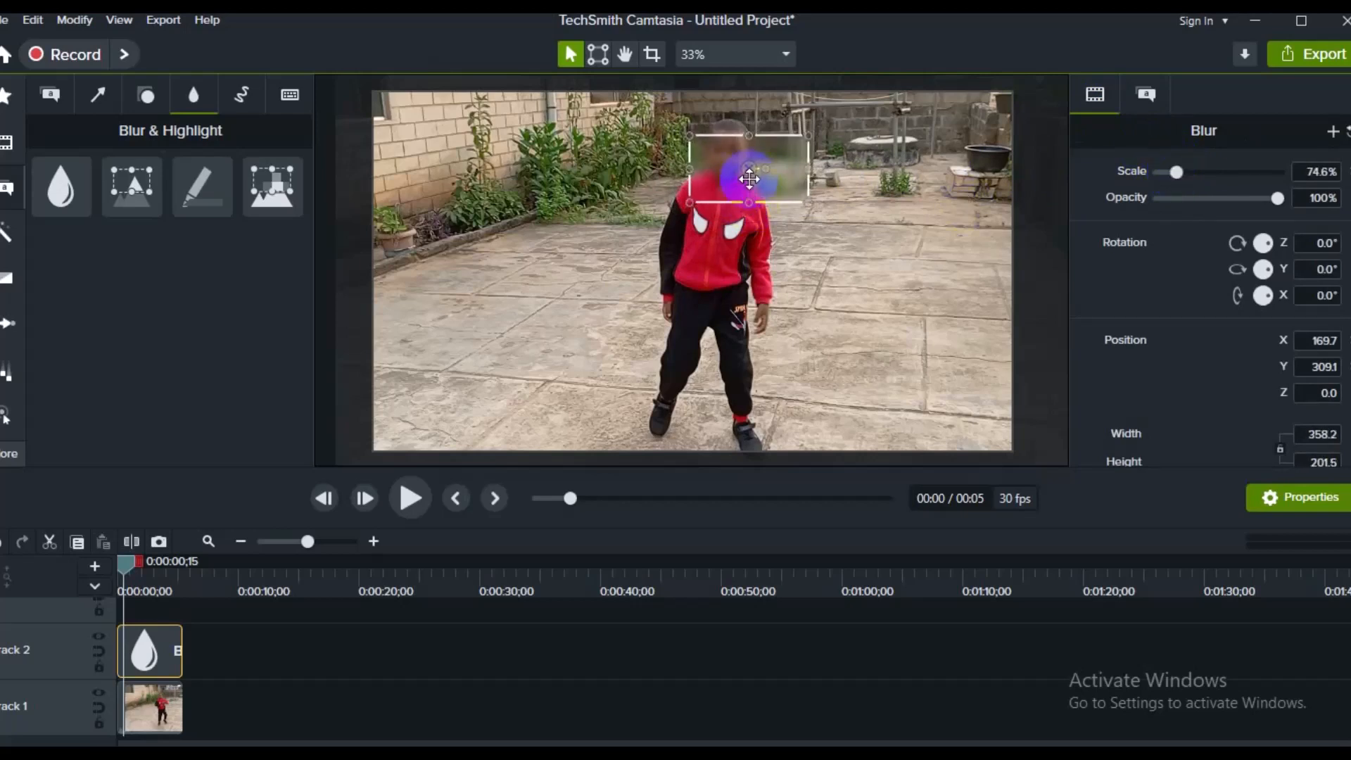
drag(750, 167, 718, 156)
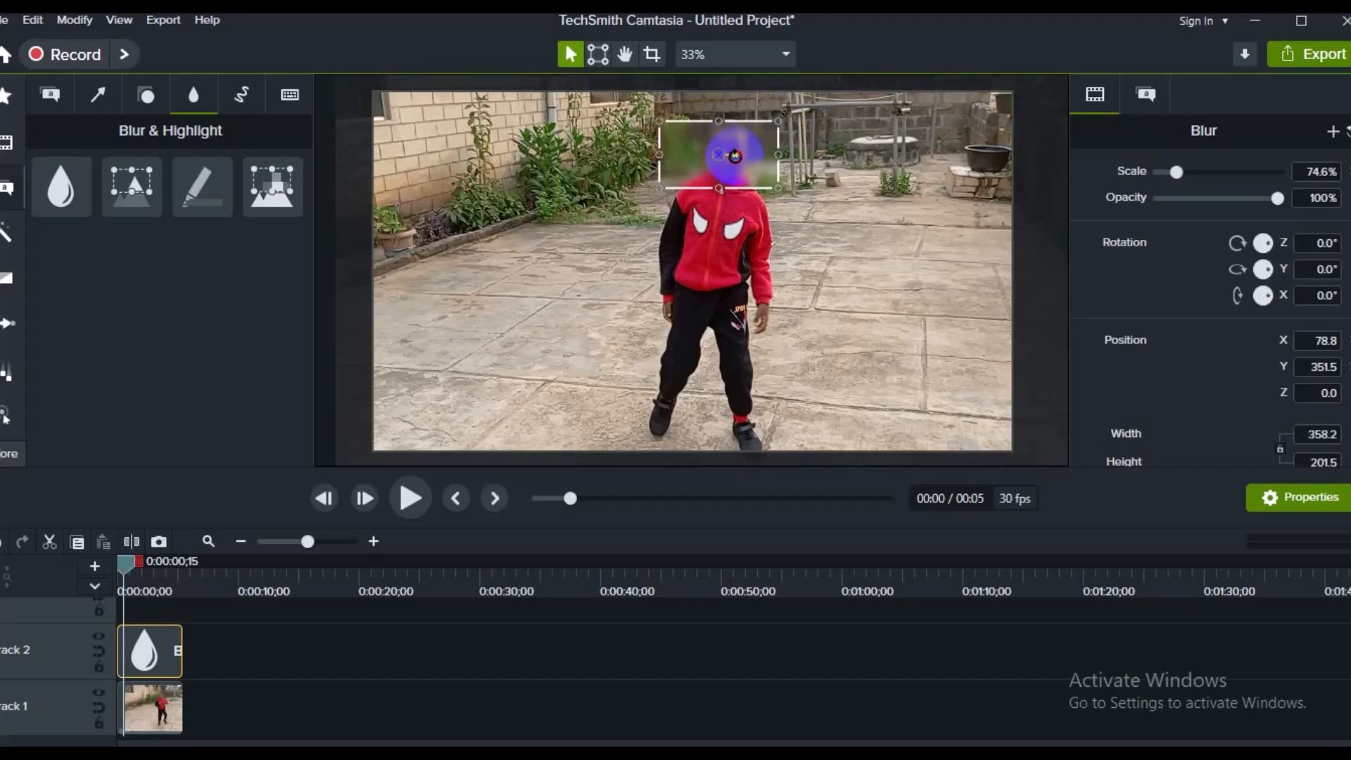
- Rotate the blur to -90° so it stands upright over the head and scale it to about 49.3%
drag(734, 155, 718, 170)
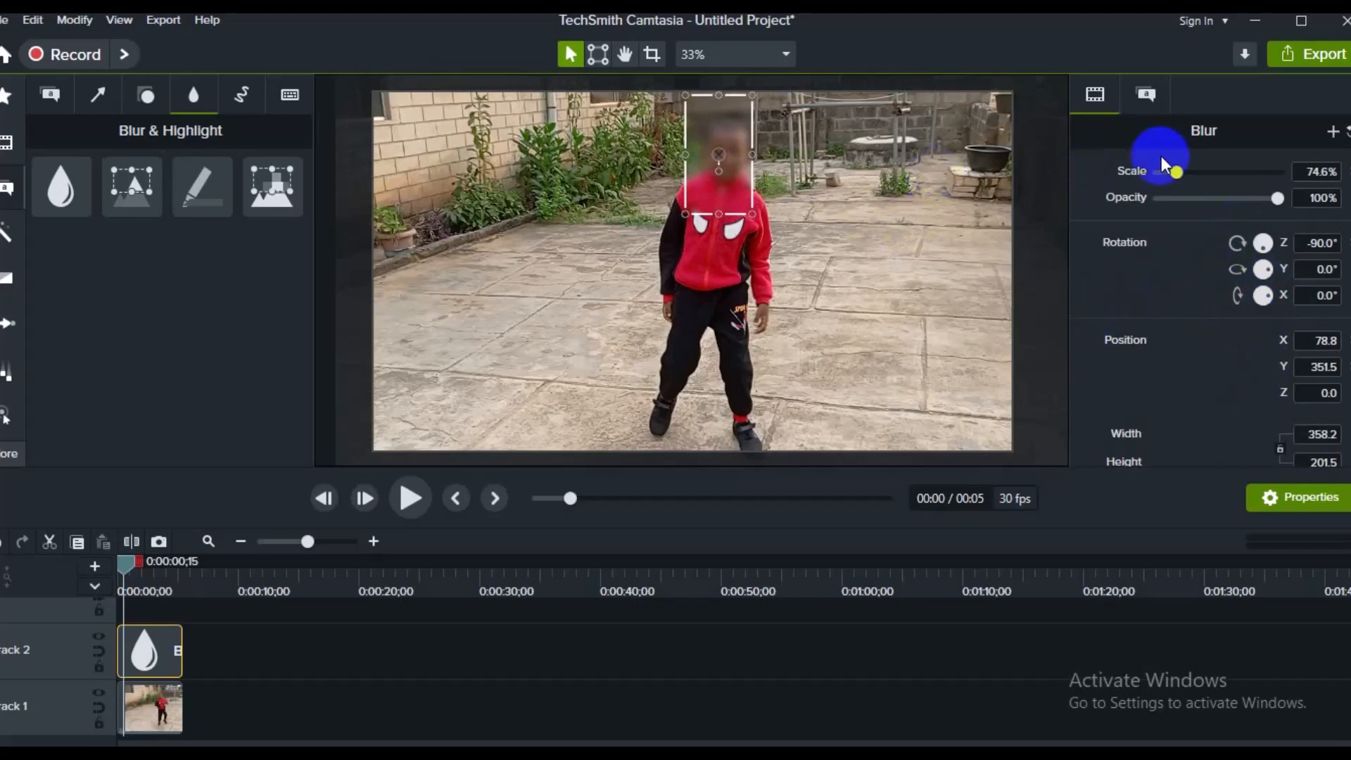
drag(1176, 173, 1171, 173)
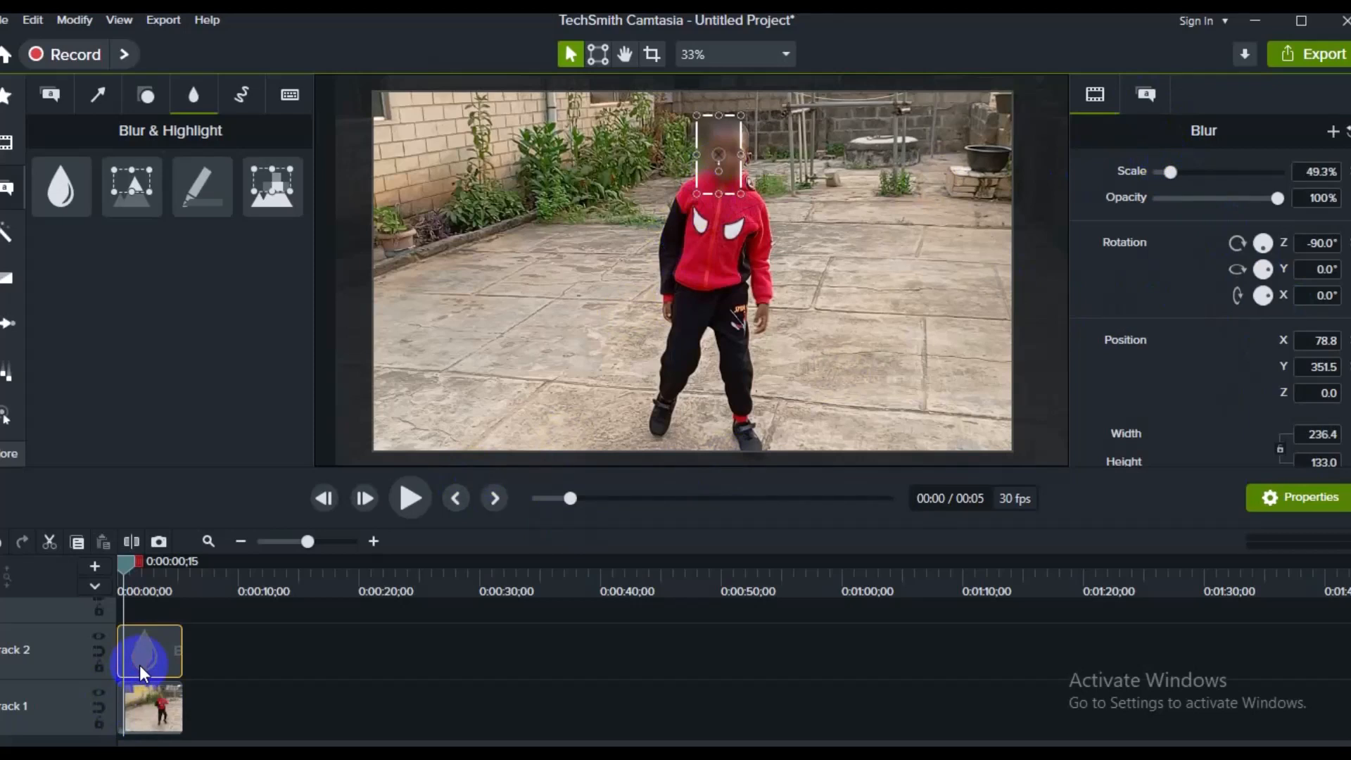
- Nudge the blur right and up to X 103.0, Y 357.6 so it sits over the boy's face
key(Right)
key(Right)
key(Right)
key(Right)
key(Right)
key(Right)
key(Right)
key(Right)
key(Right)
key(Right)
key(Right)
key(Right)
key(Right)
key(Right)
key(Right)
key(Right)
key(Right)
key(Right)
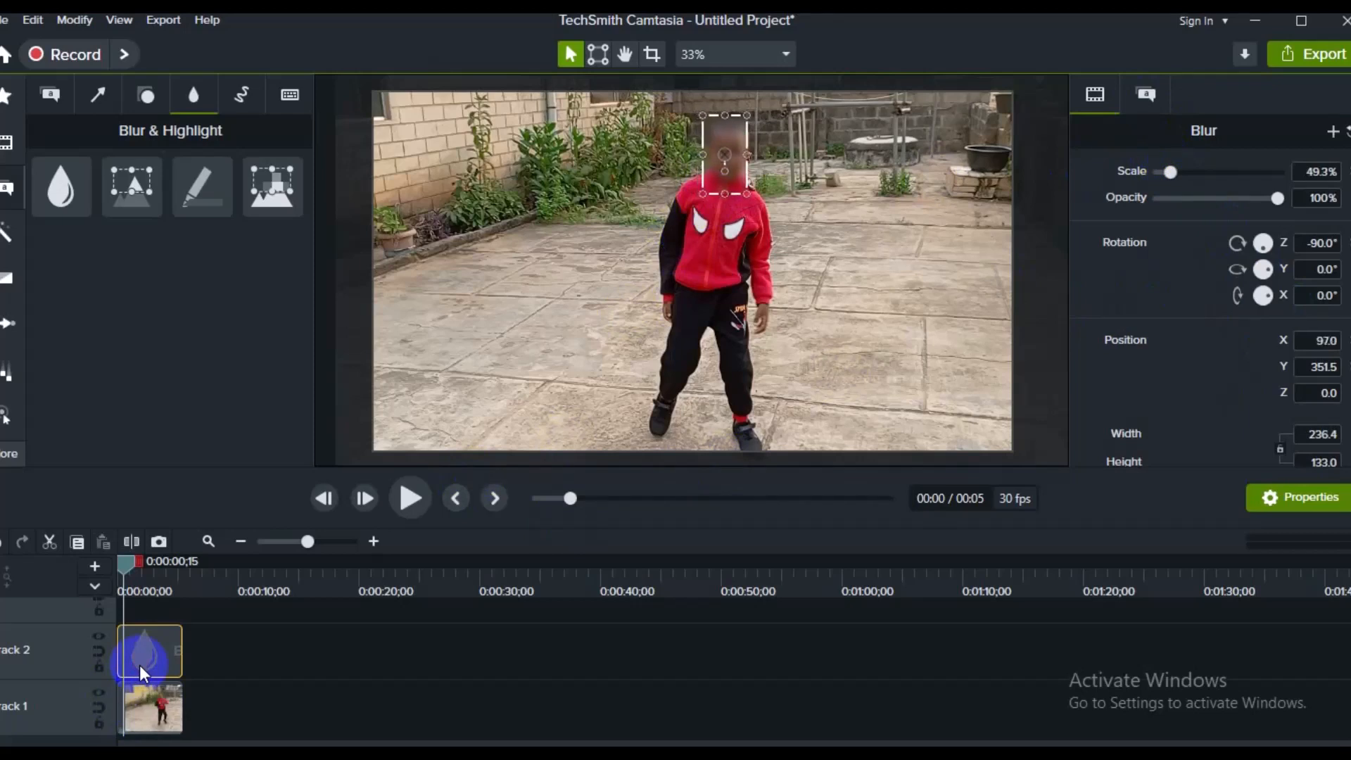
key(Right)
key(Right)
key(Right)
key(Right)
key(Right)
key(Right)
key(Up)
key(Up)
key(Up)
key(Up)
key(Up)
key(Up)
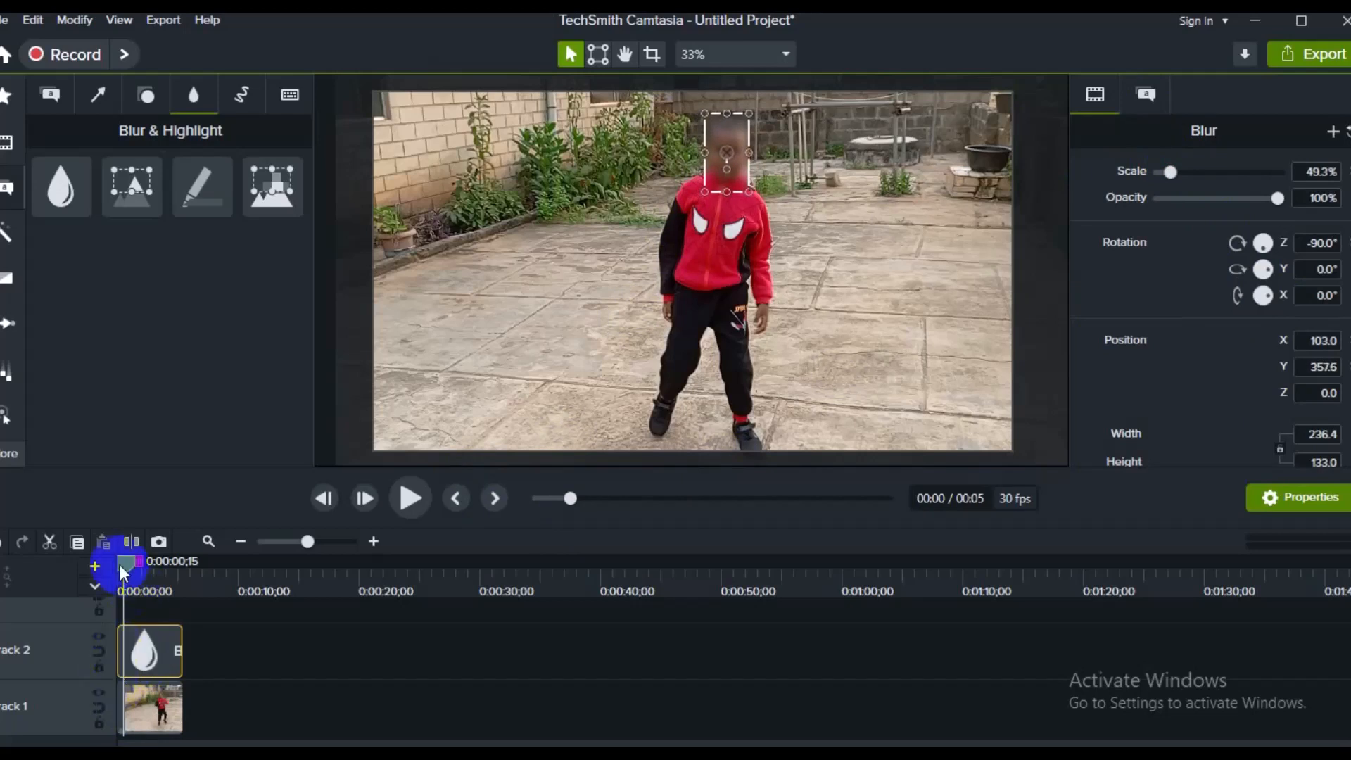
- Find the frame where the blur lines up with the face and split the Blur clip at 0:00:00;17
drag(119, 562, 111, 563)
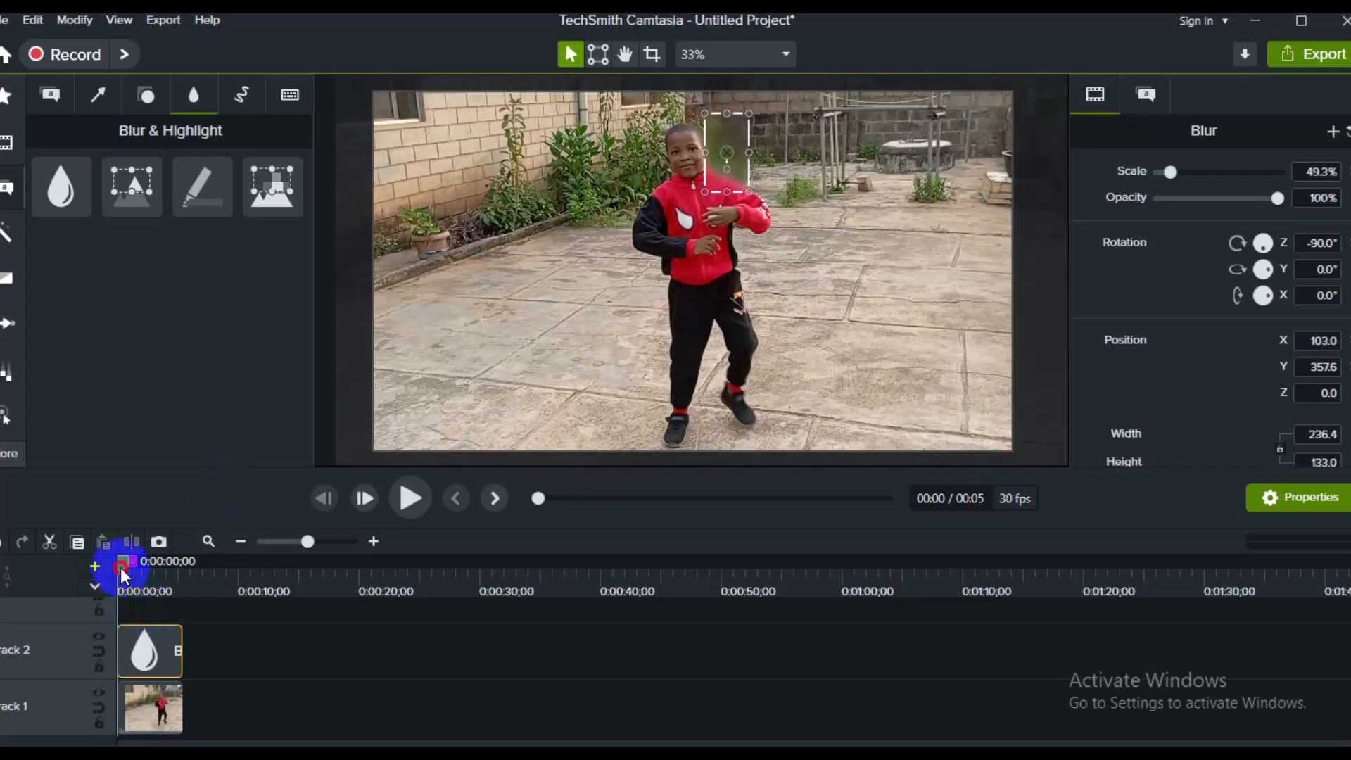
drag(120, 568, 128, 568)
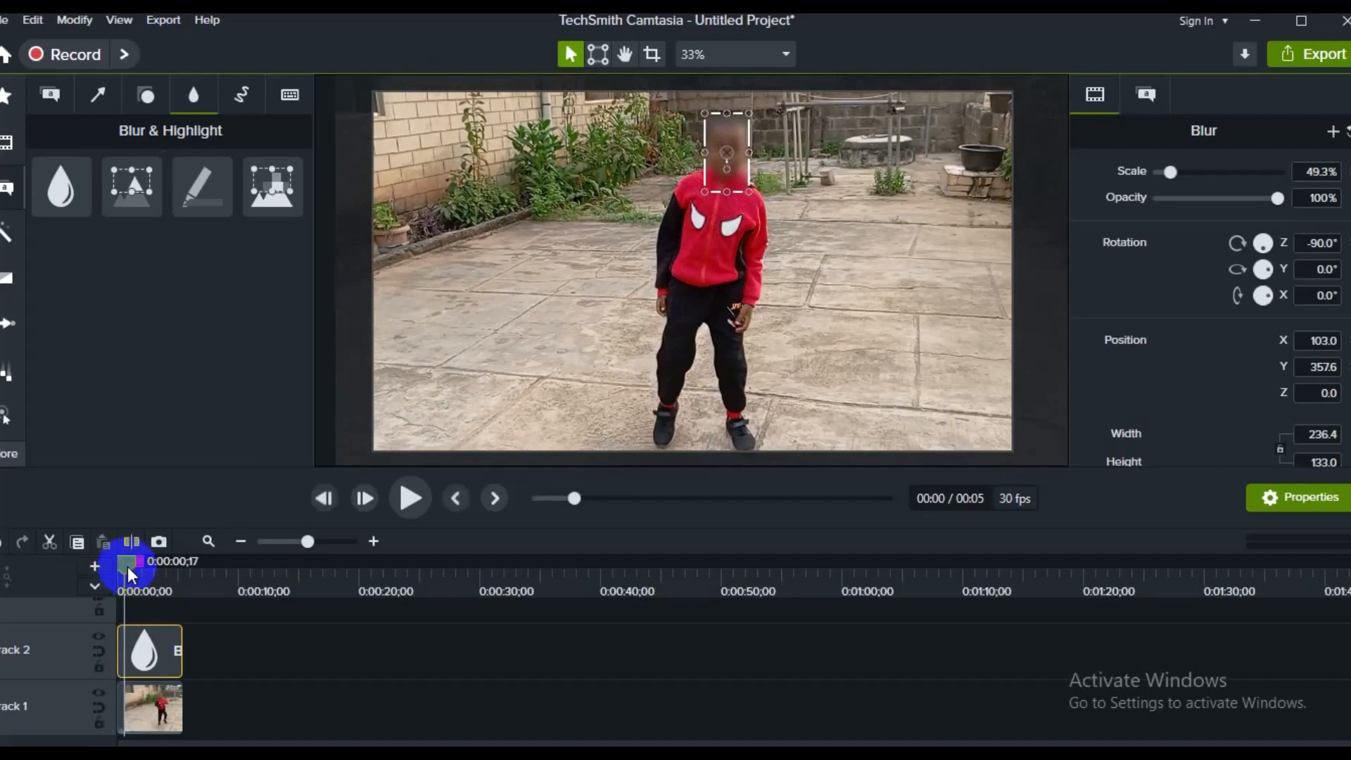
click(144, 652)
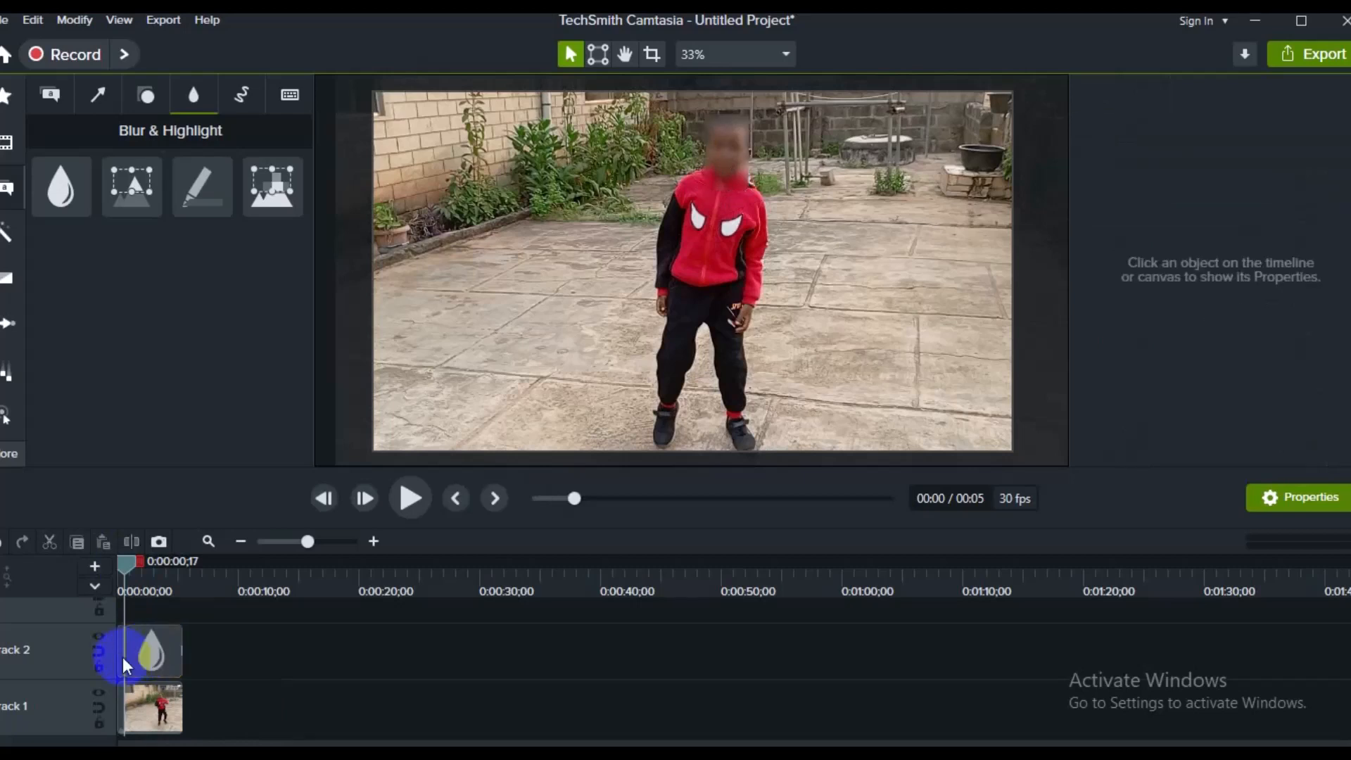
- Extend the left edge of the first Blur piece to about 94.1% scale, covering the face at 0:00:00;02
click(121, 657)
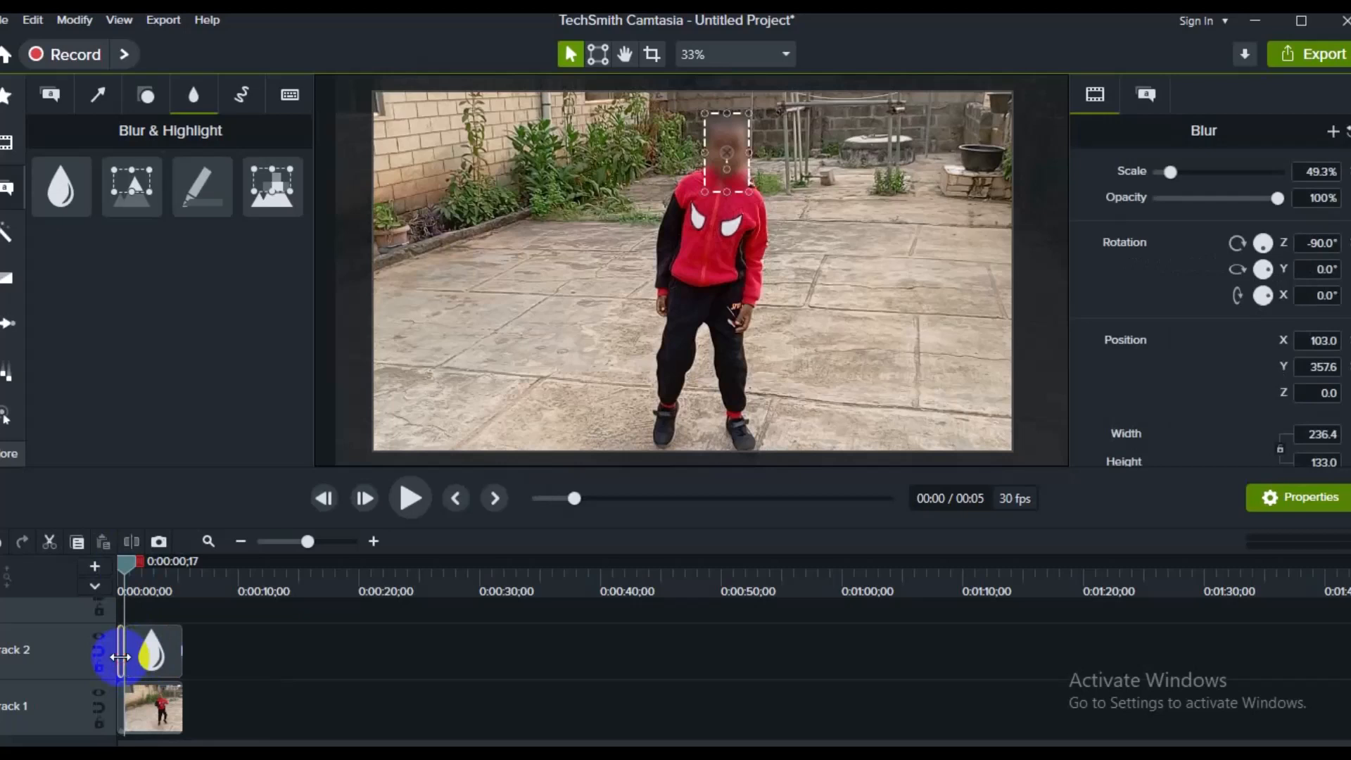
drag(125, 567, 120, 567)
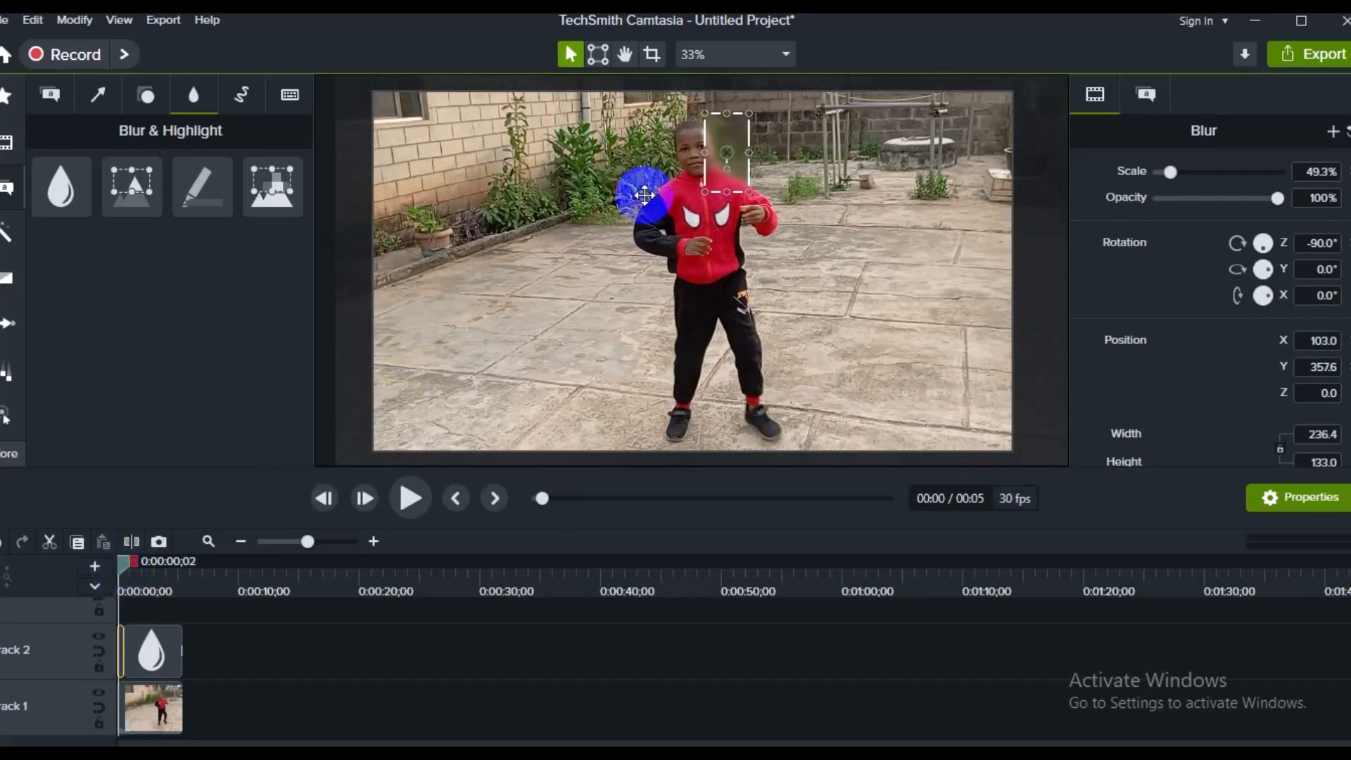
drag(703, 150, 695, 150)
drag(689, 150, 703, 151)
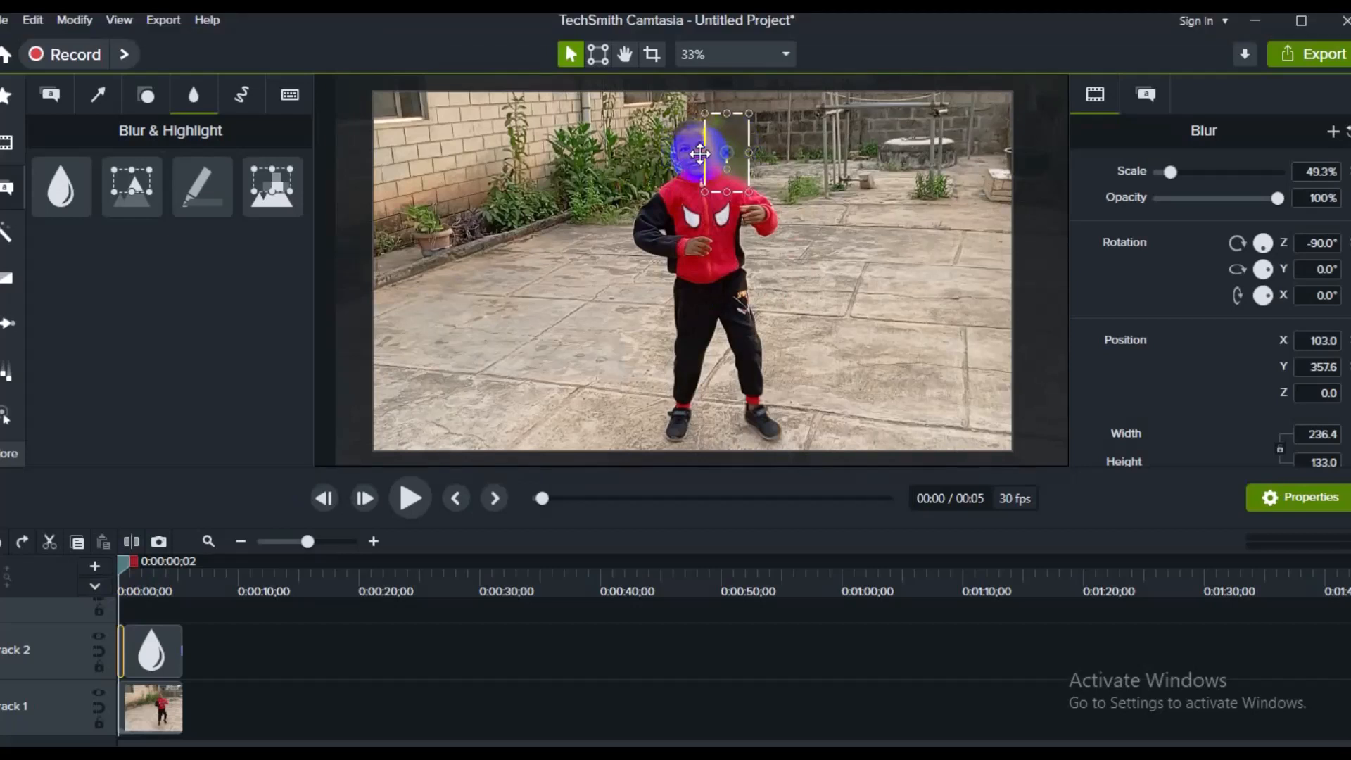
drag(704, 153, 664, 156)
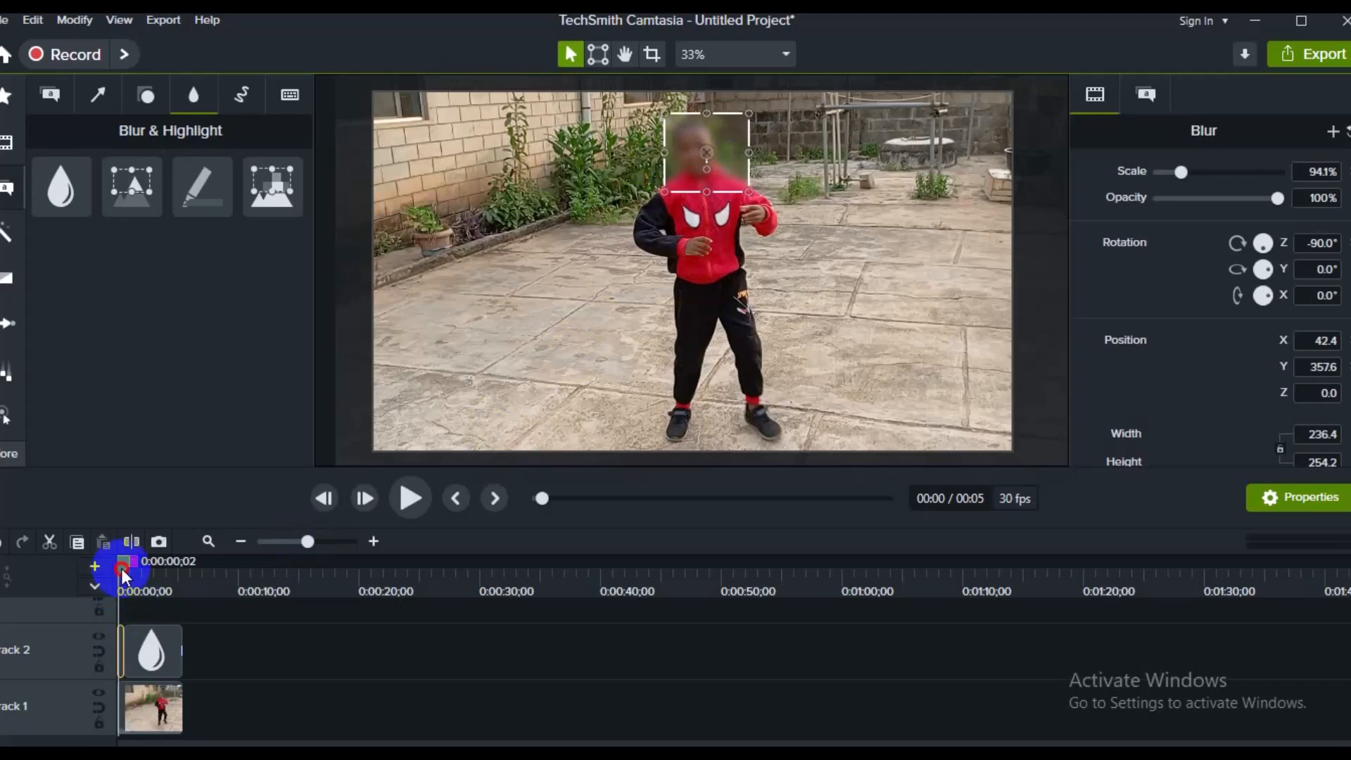
- Split the second Blur piece at 0:00:01;02, where the boy's face moves out of the blurred area
drag(121, 568, 134, 568)
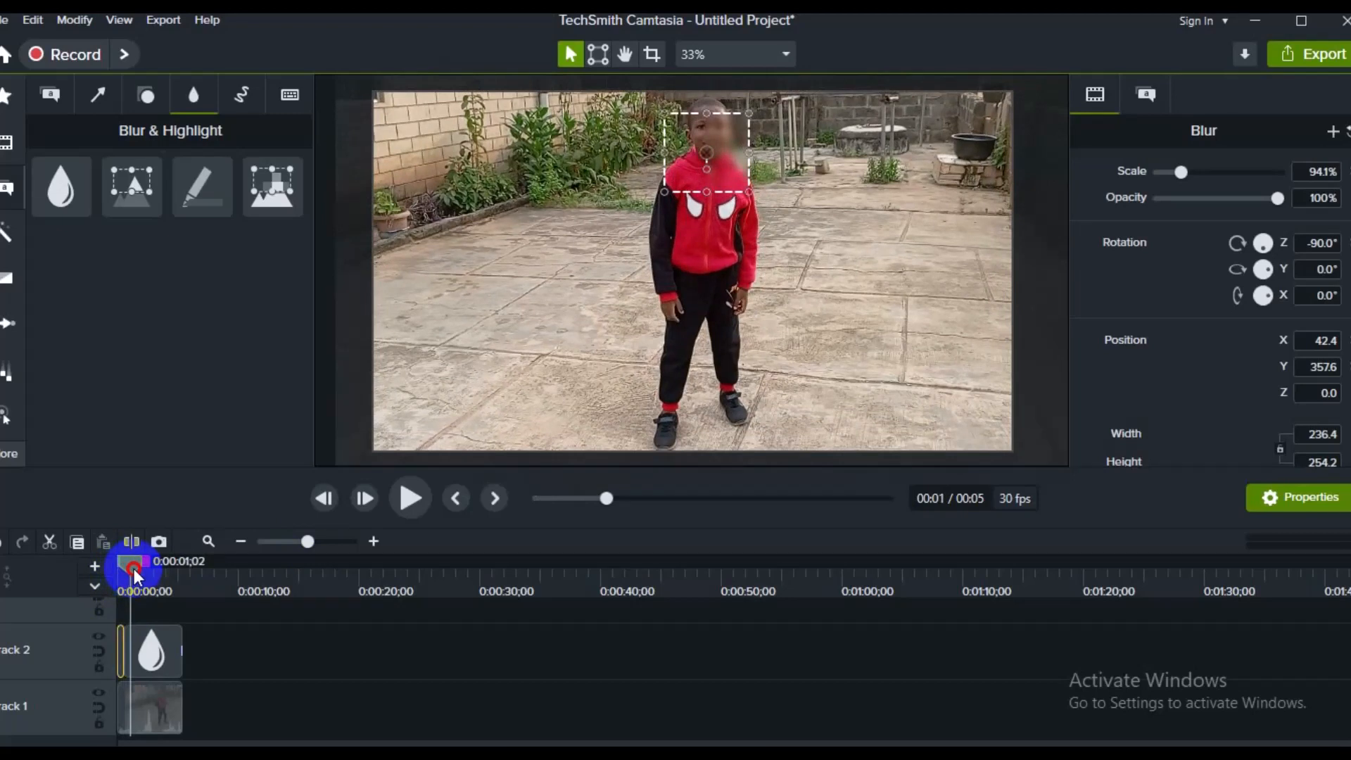
click(146, 636)
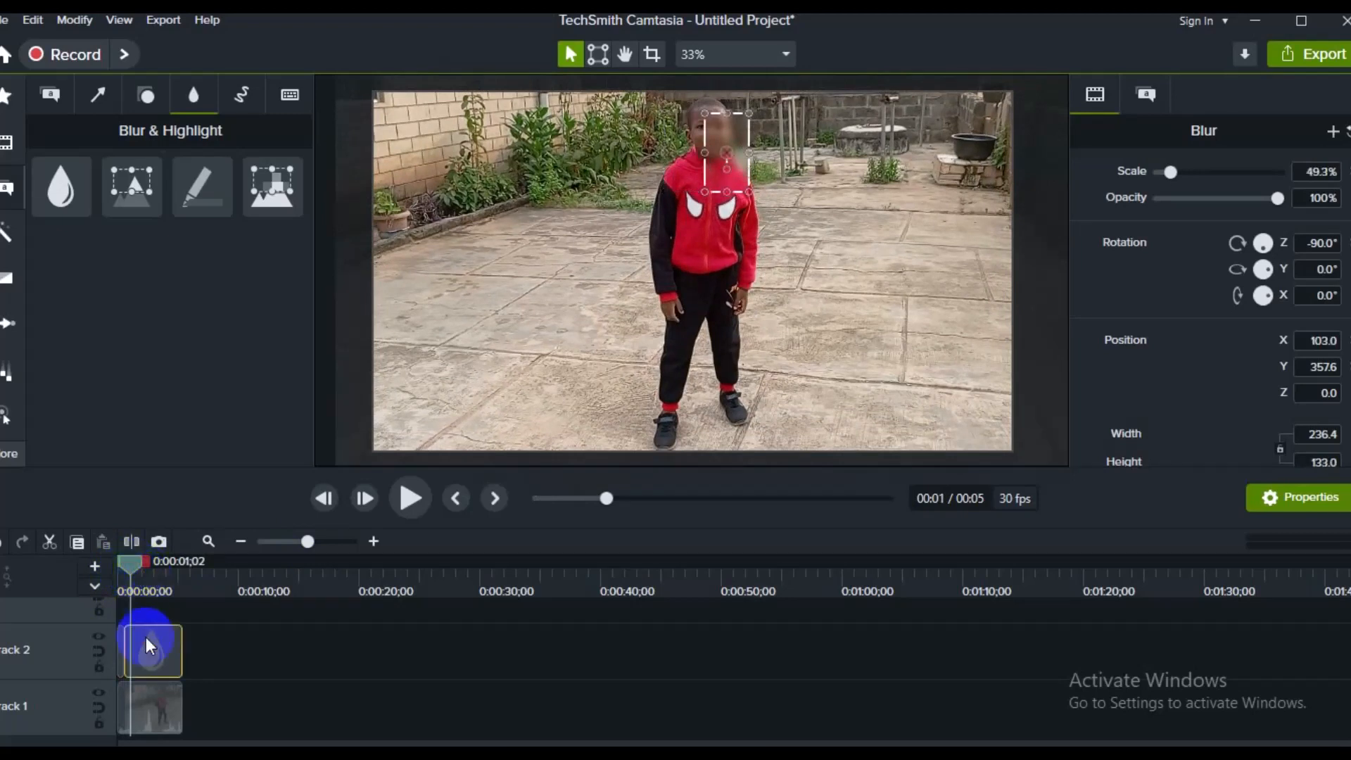
key(s)
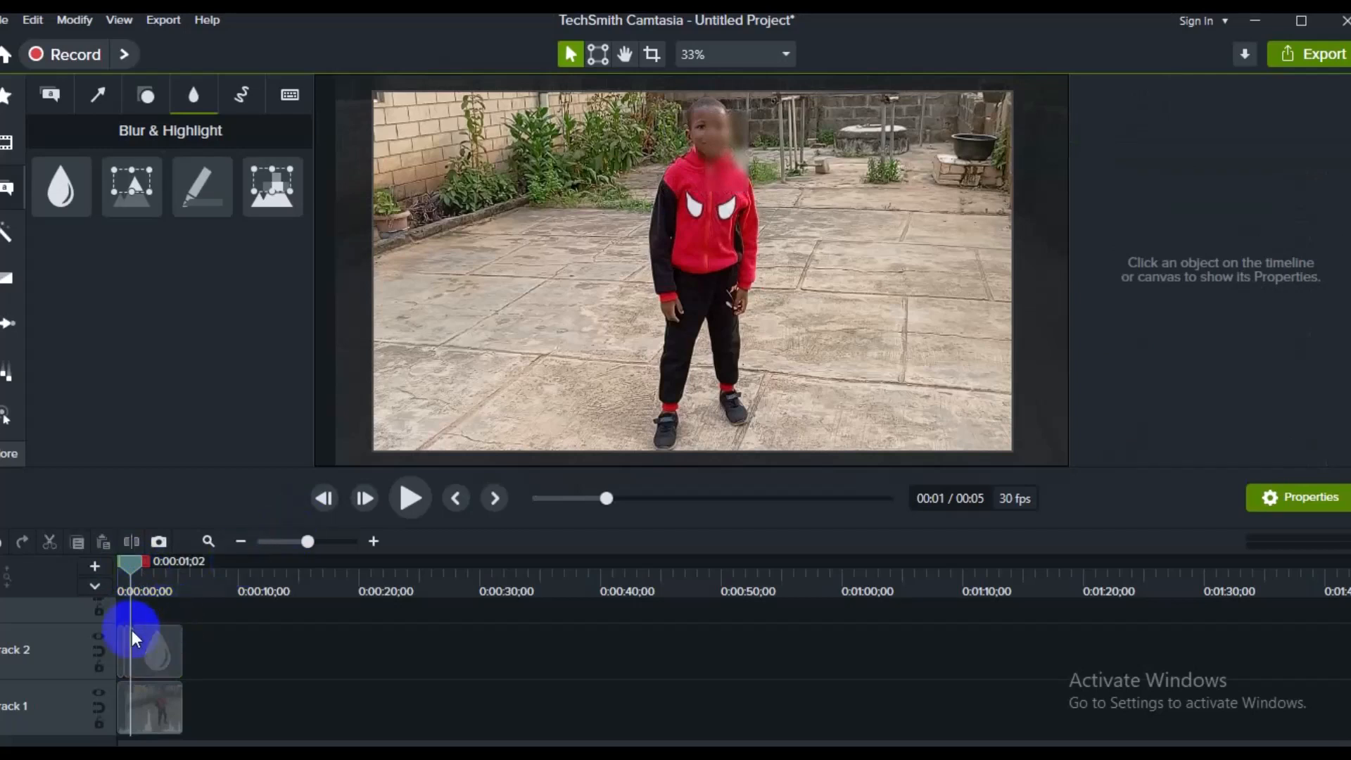
- Widen the Blur piece ending at 0:00:01;02 leftward to about 62.8% scale and raise it to Y 387.9
click(126, 641)
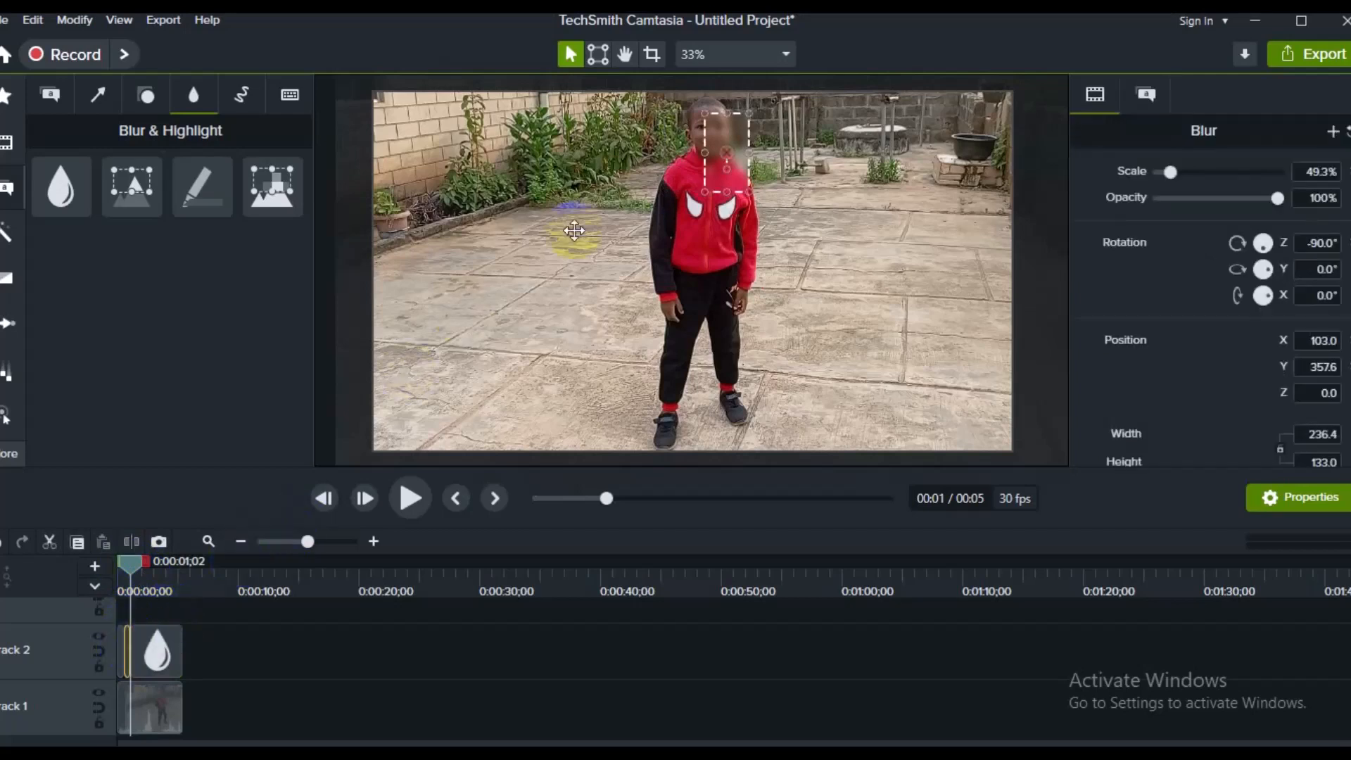
drag(704, 155, 692, 155)
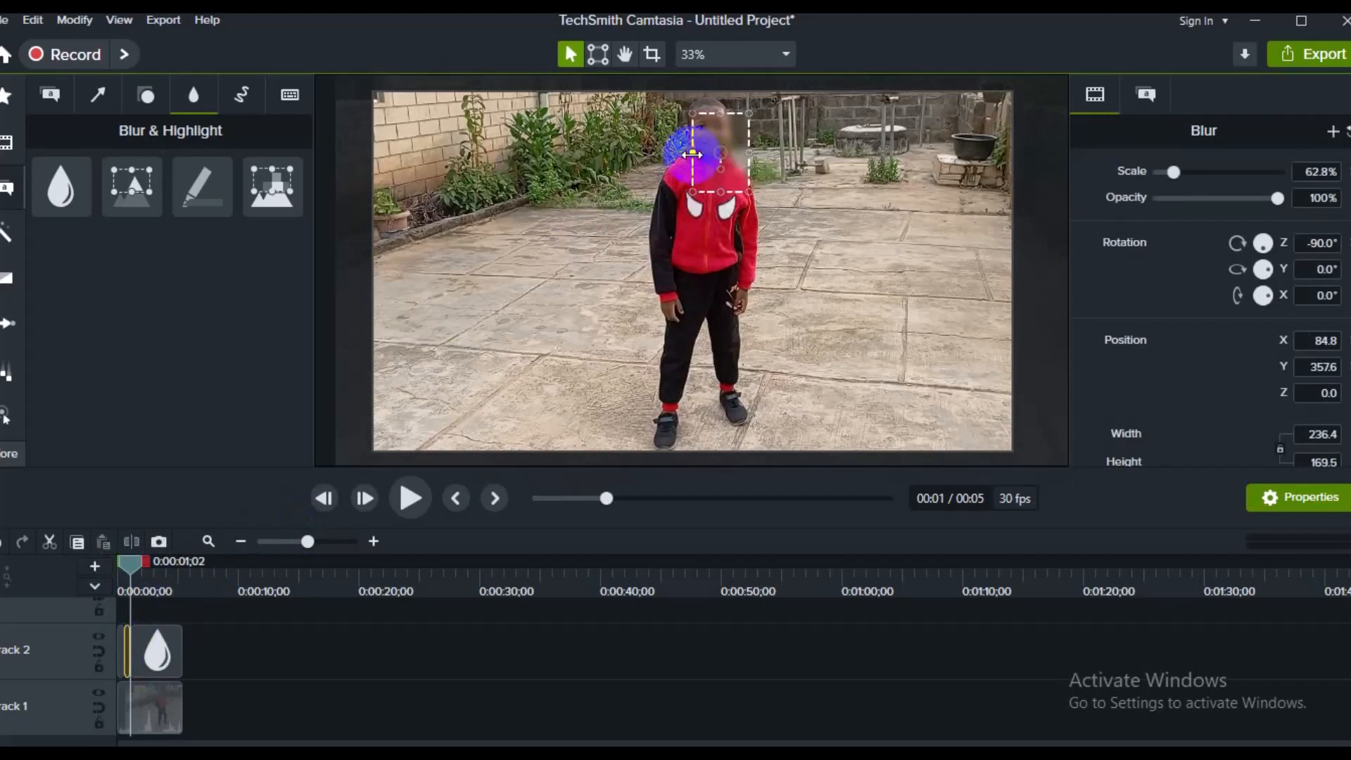
key(Up)
key(Up)
key(Up)
key(Up)
key(Up)
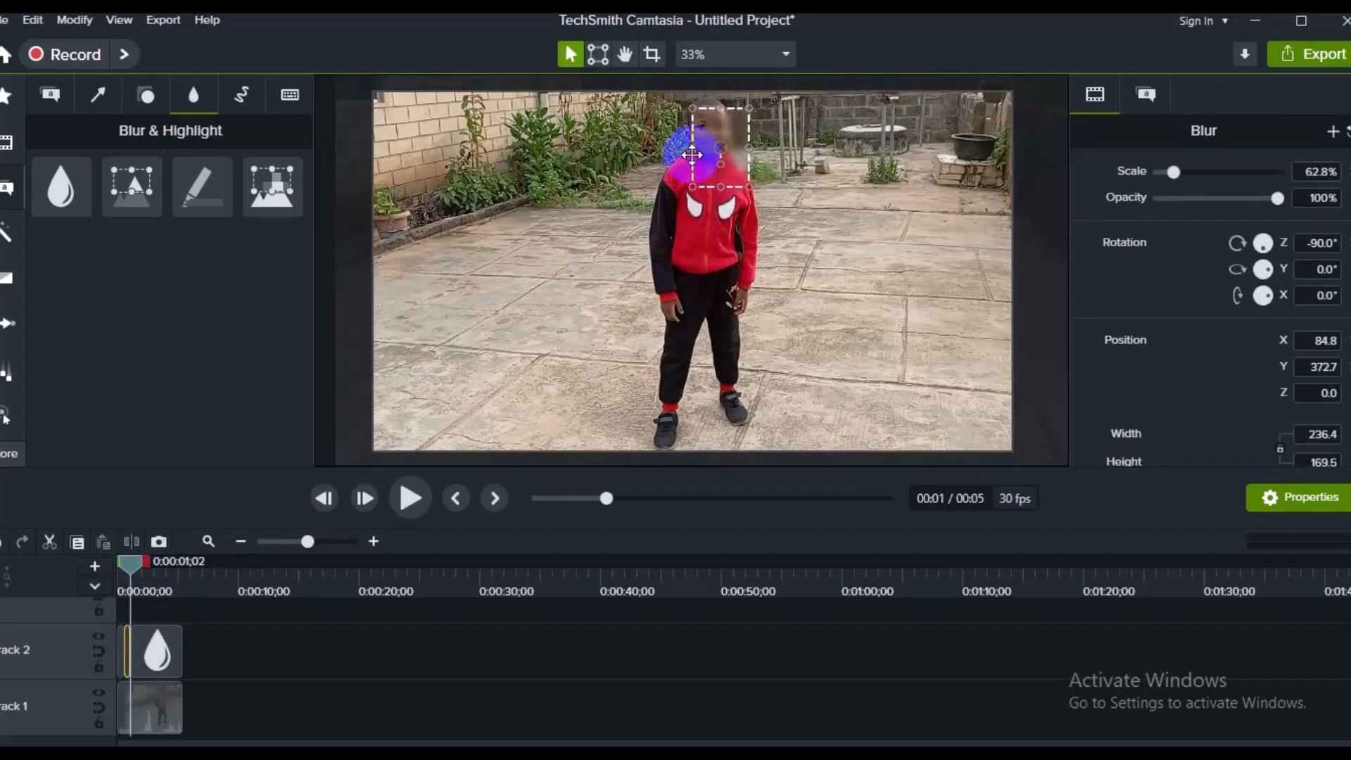
key(Up)
key(Up)
key(Up)
key(Up)
key(Up)
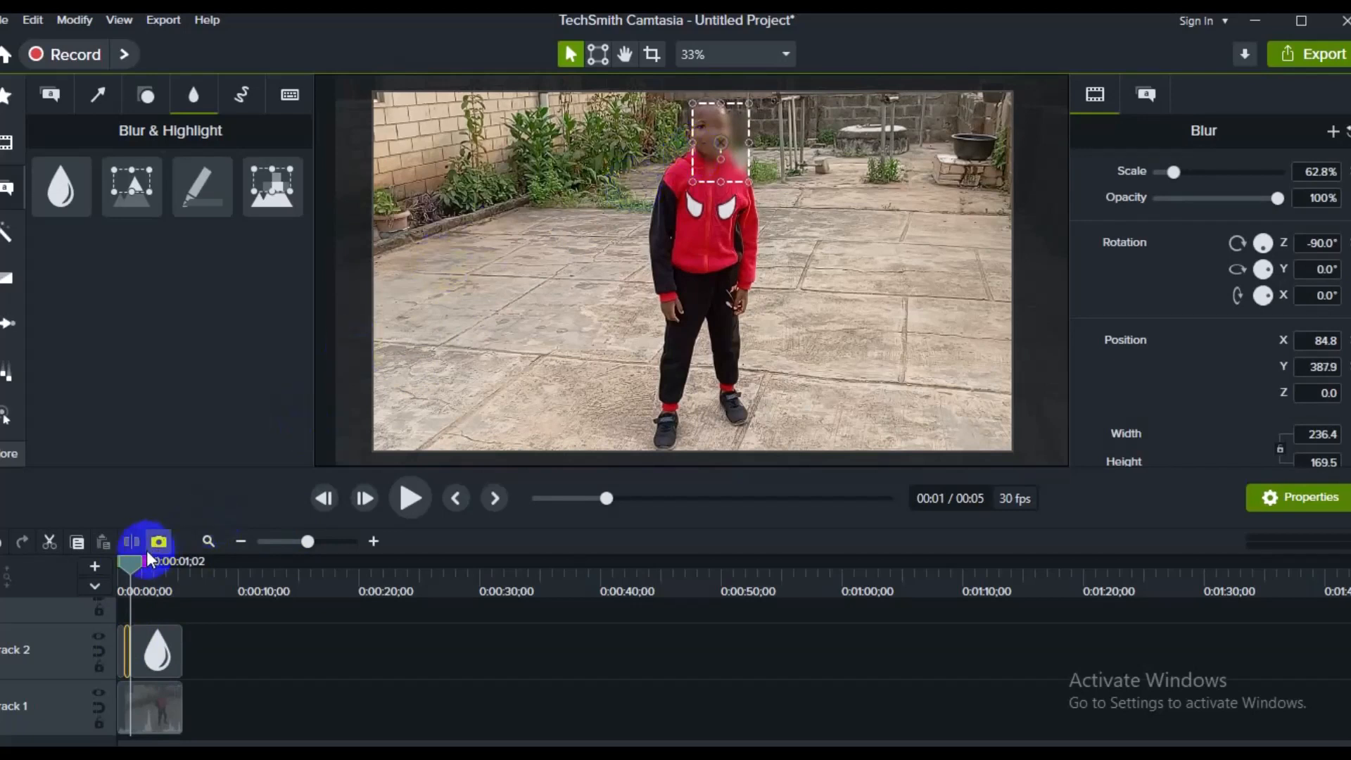
- Split the last Blur piece on Track 2 at 0:00:02;22
drag(125, 560, 151, 567)
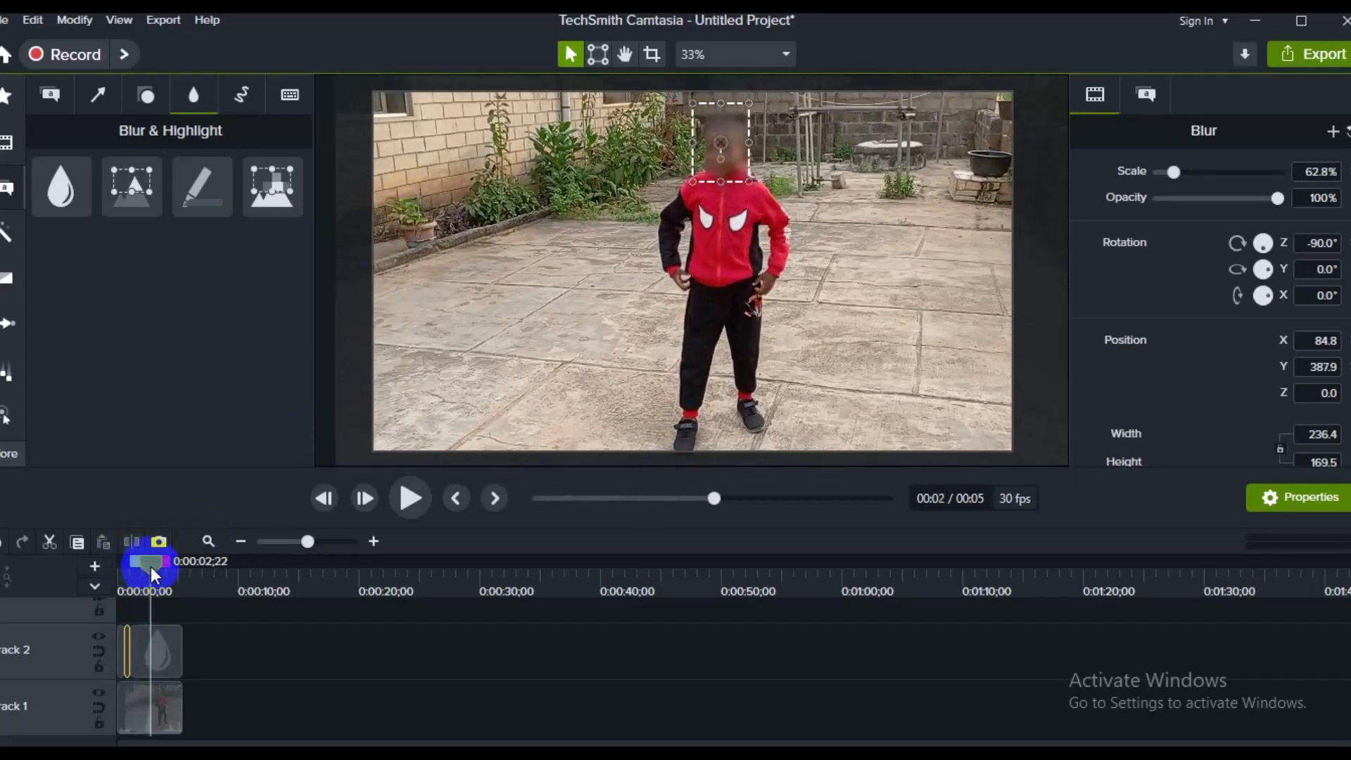
drag(158, 630, 164, 642)
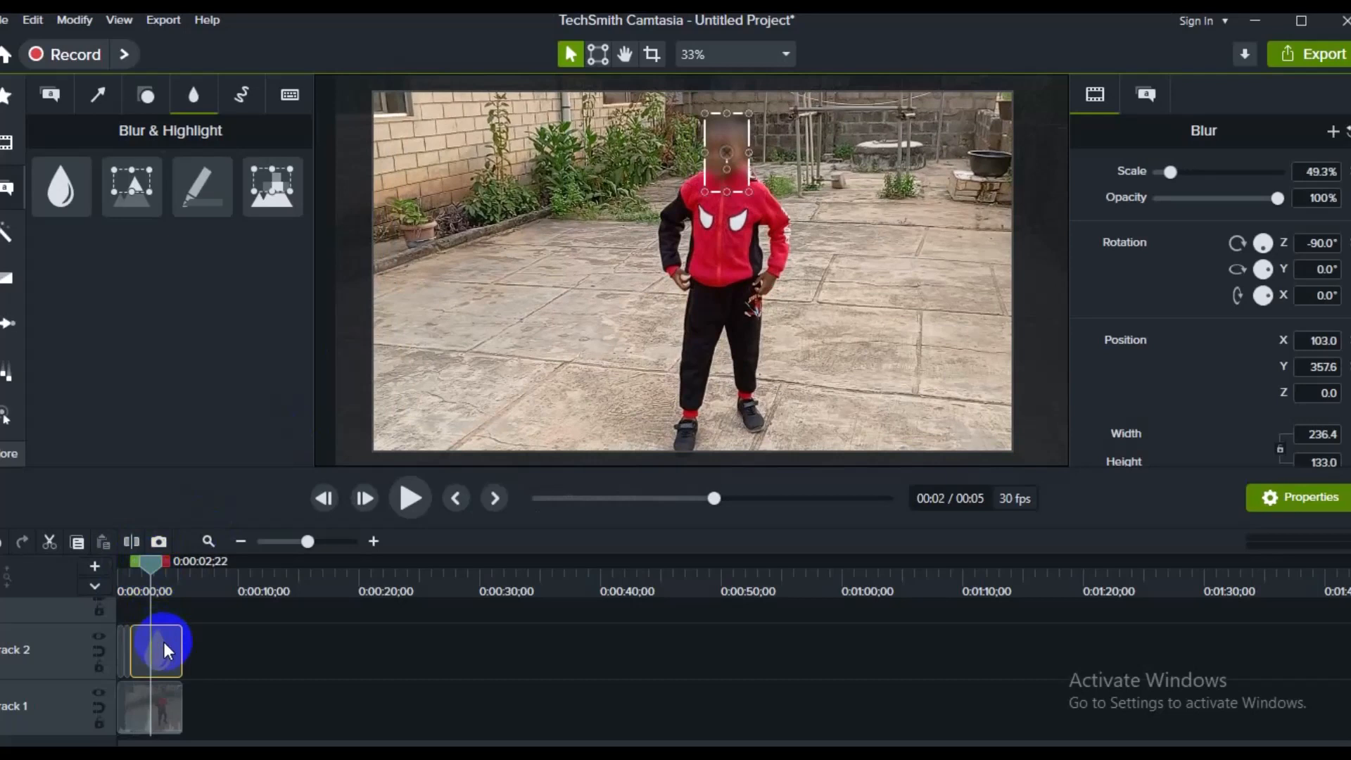
key(s)
- Widen the Blur piece between 0:00:01;02 and 0:00:02;22 leftward to about 94.2% scale, covering the face at 0:00:02;10
click(143, 648)
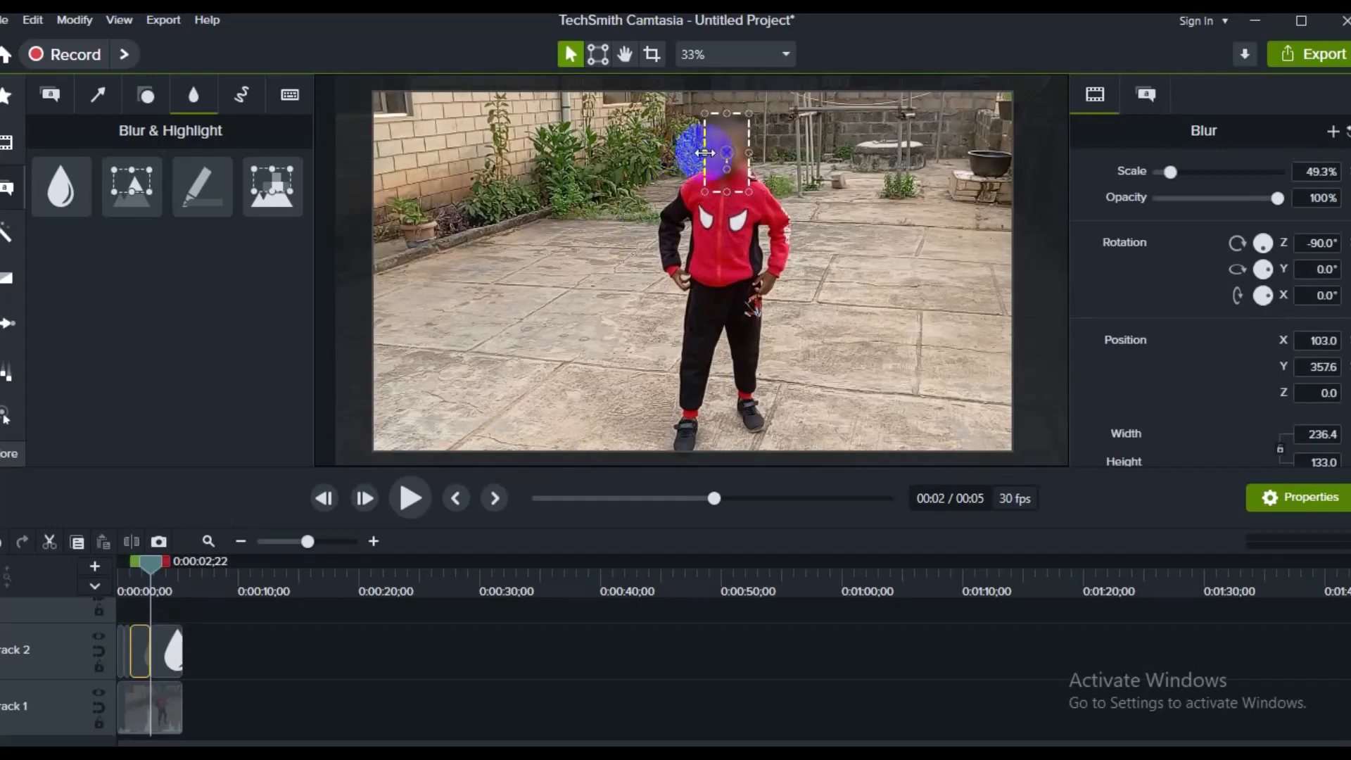
drag(705, 152, 694, 154)
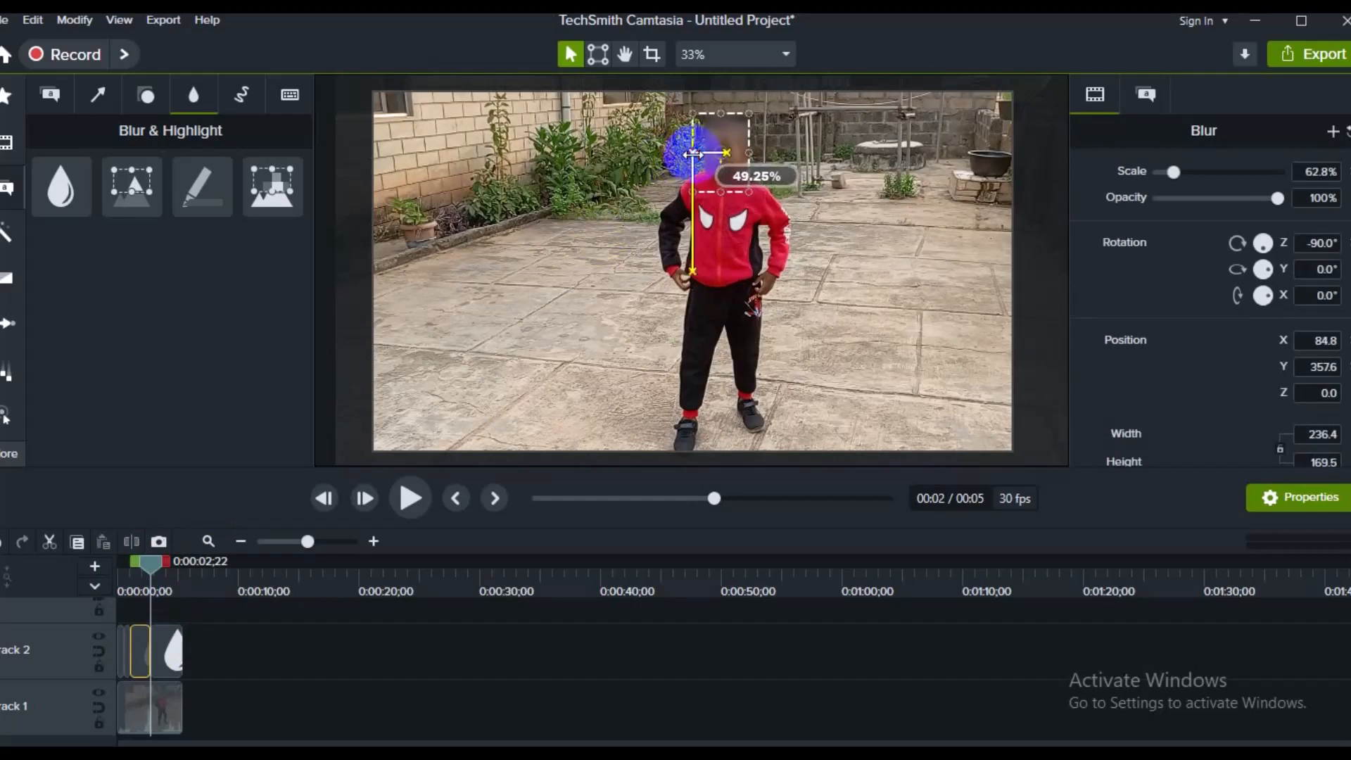
mouse_move(147, 568)
mouse_down()
mouse_move(111, 572)
mouse_move(162, 584)
mouse_move(142, 579)
mouse_up()
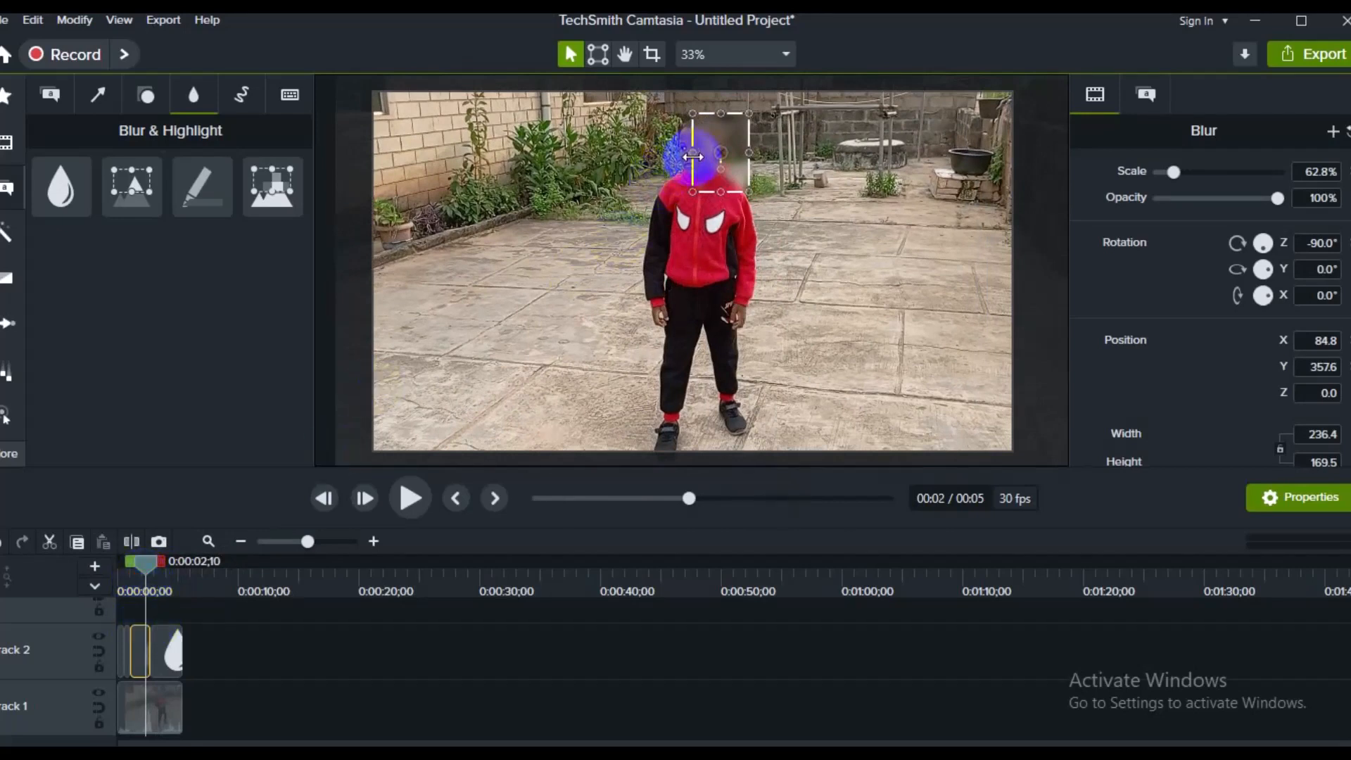
drag(692, 152, 658, 220)
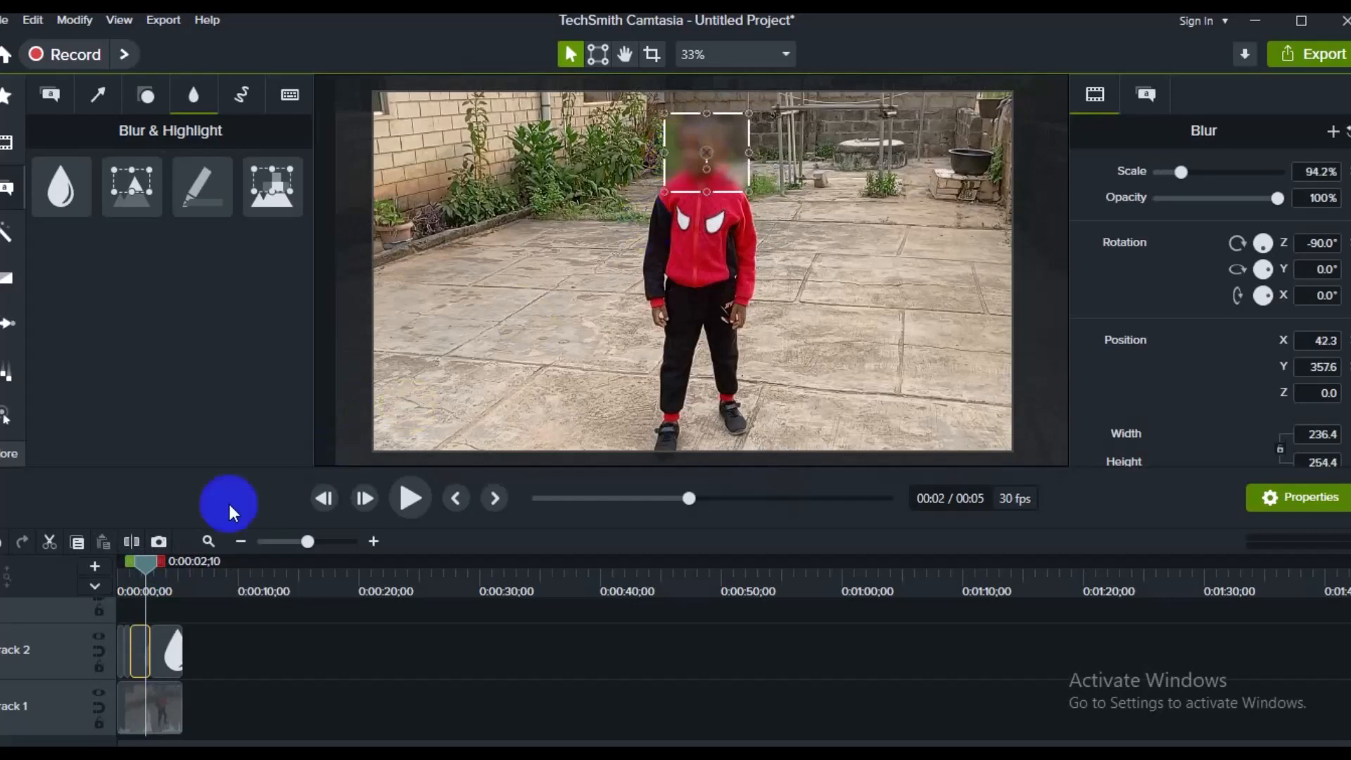
mouse_move(142, 565)
mouse_down()
mouse_move(104, 569)
mouse_move(136, 571)
mouse_up()
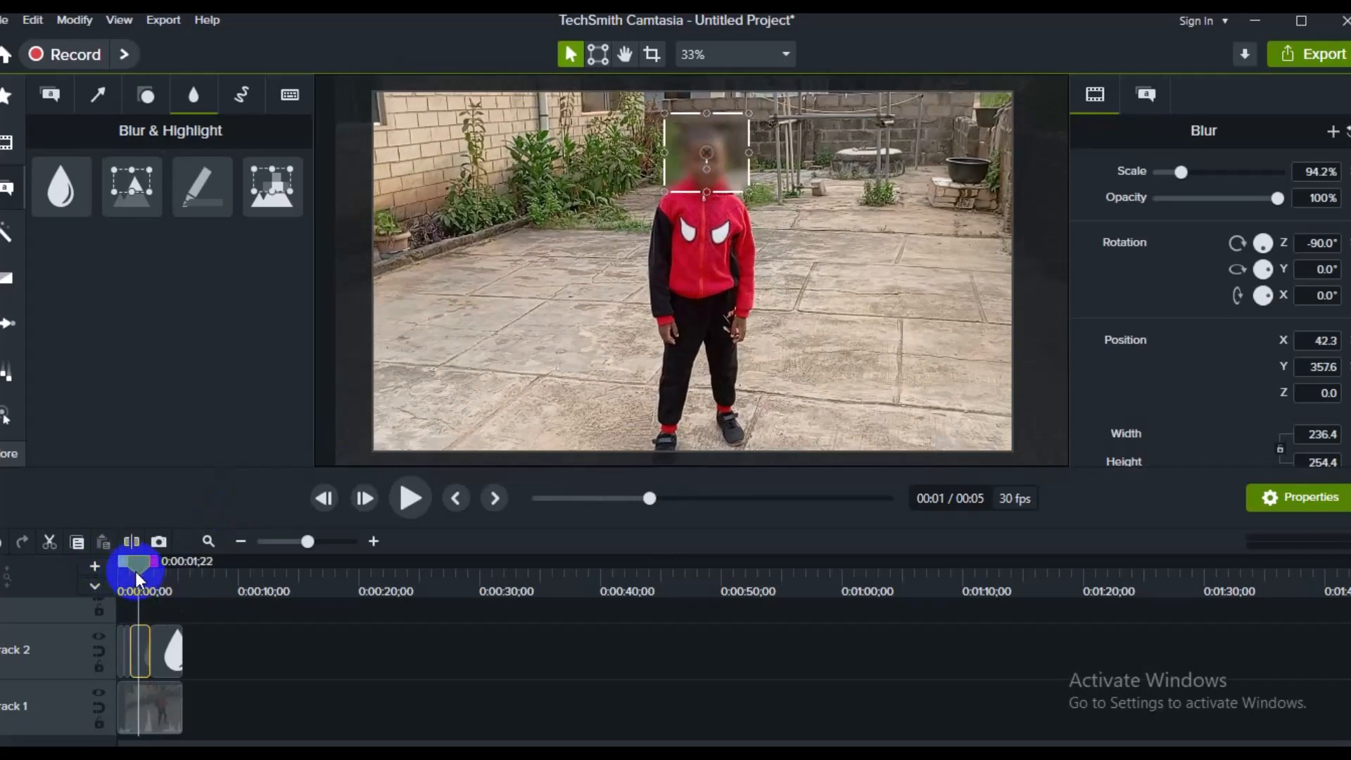